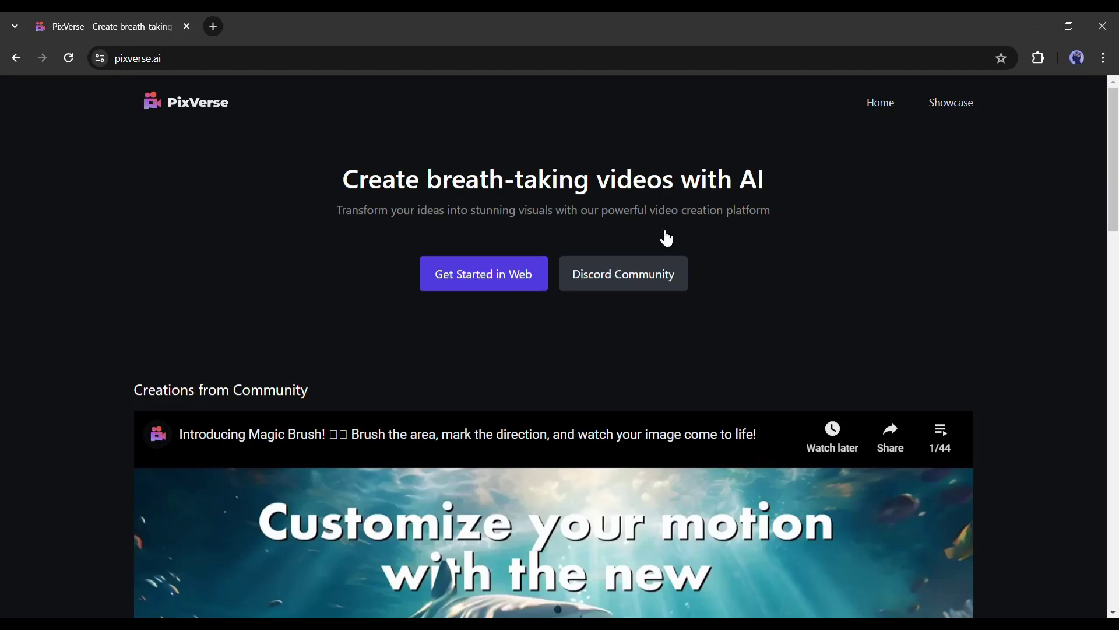
Start the PixVerse web app in a new tab from Get Started in Web
scroll(909, 248, "down", 10)
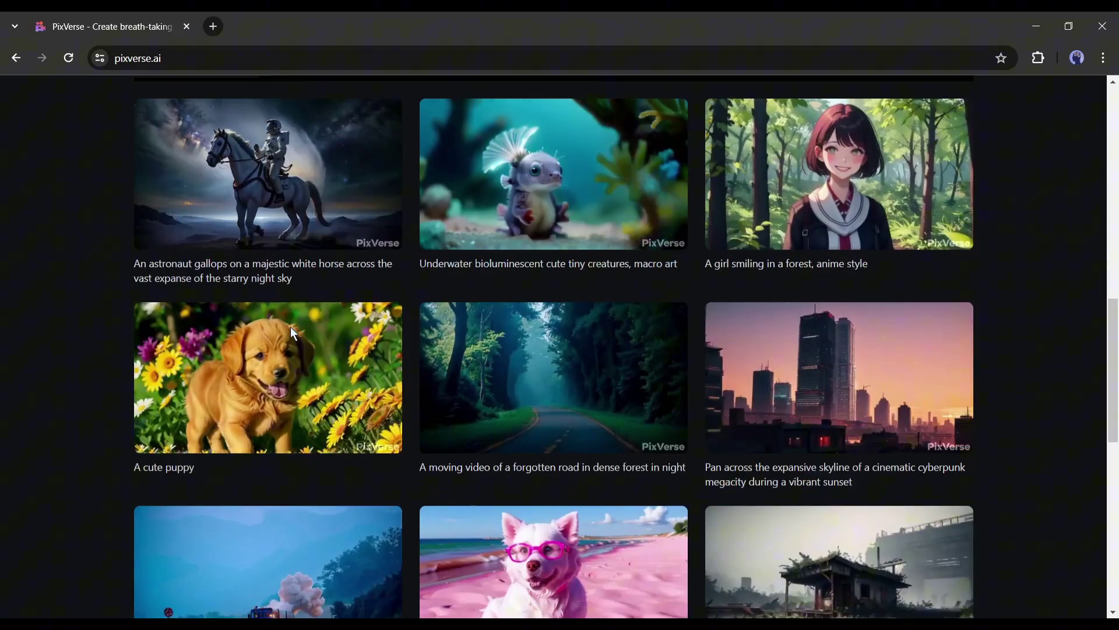
scroll(253, 336, "down", 5)
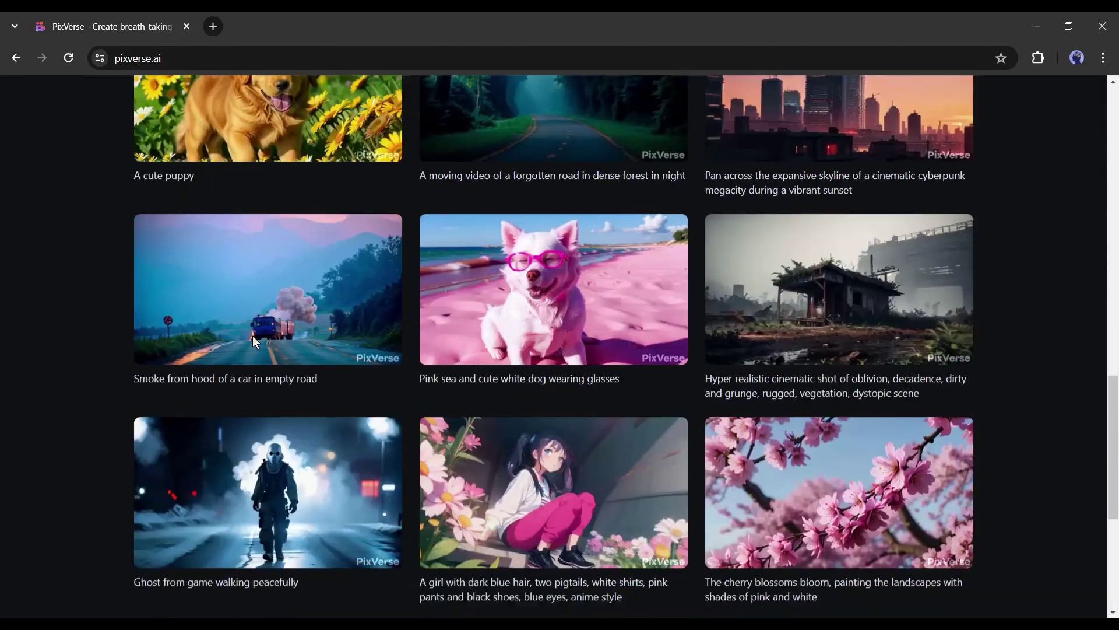
scroll(255, 339, "down", 5)
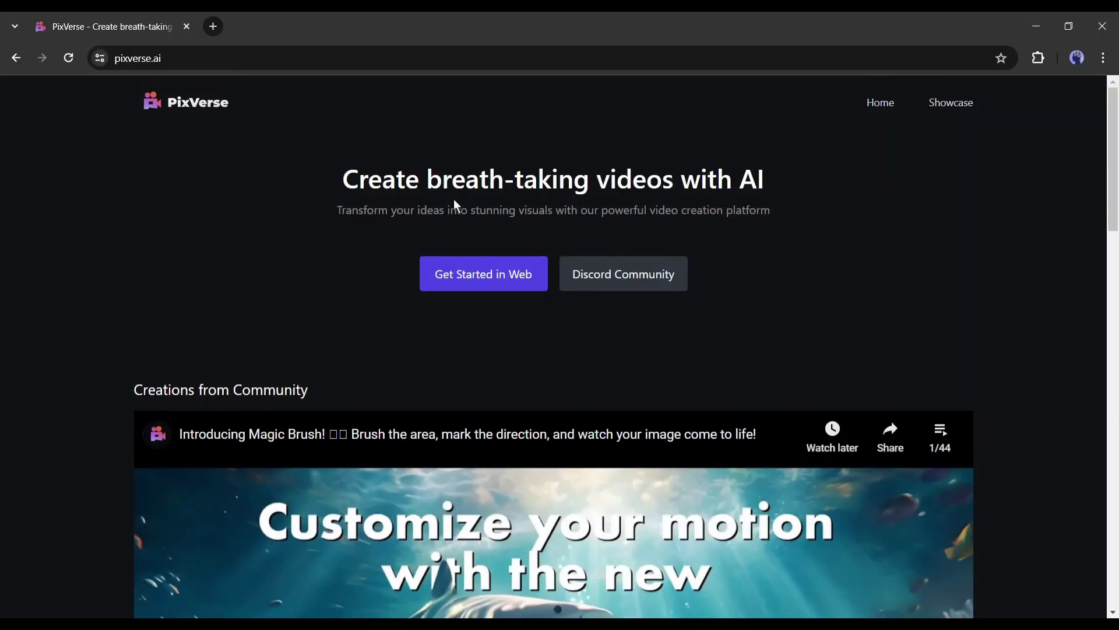
left_click_drag(344, 209, 857, 214)
left_click(863, 217)
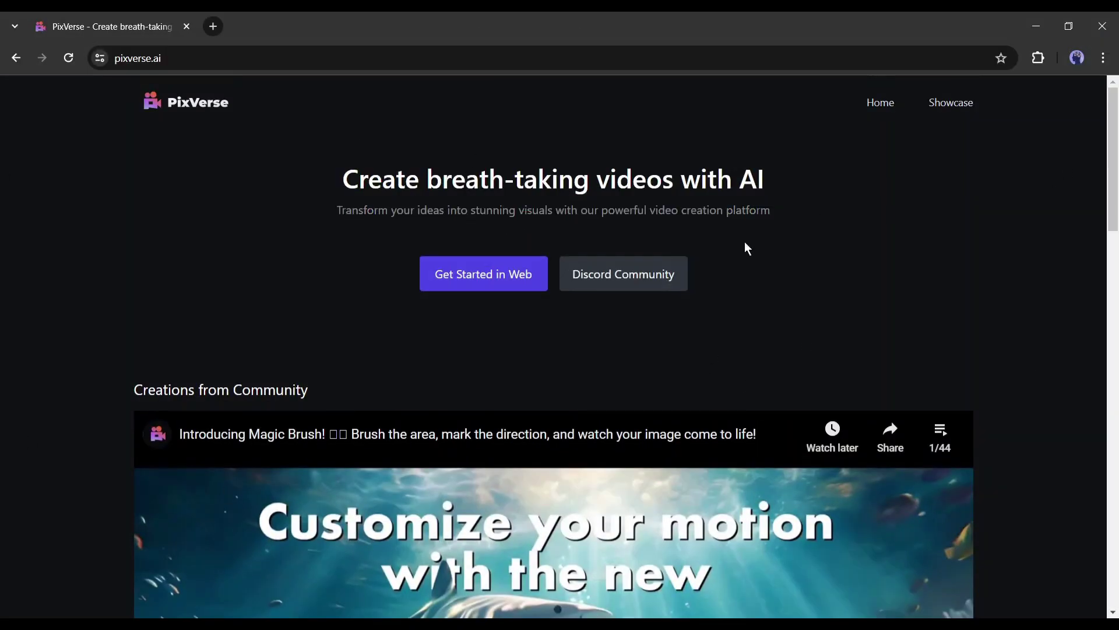
left_click(504, 272)
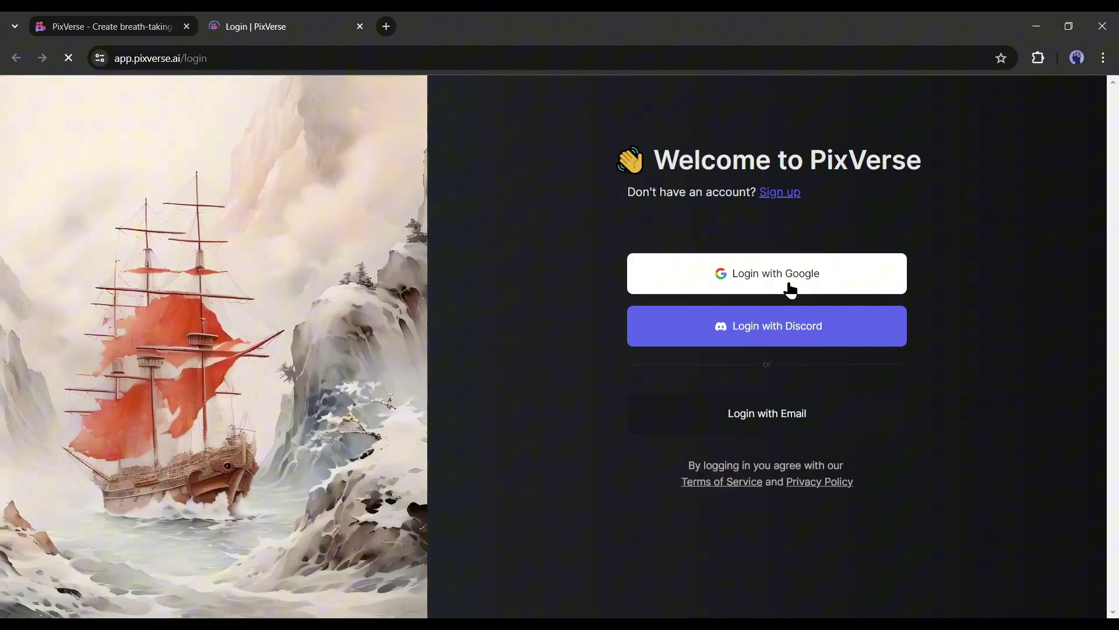
Log in with Google and open the Character to Video creator
left_click(776, 290)
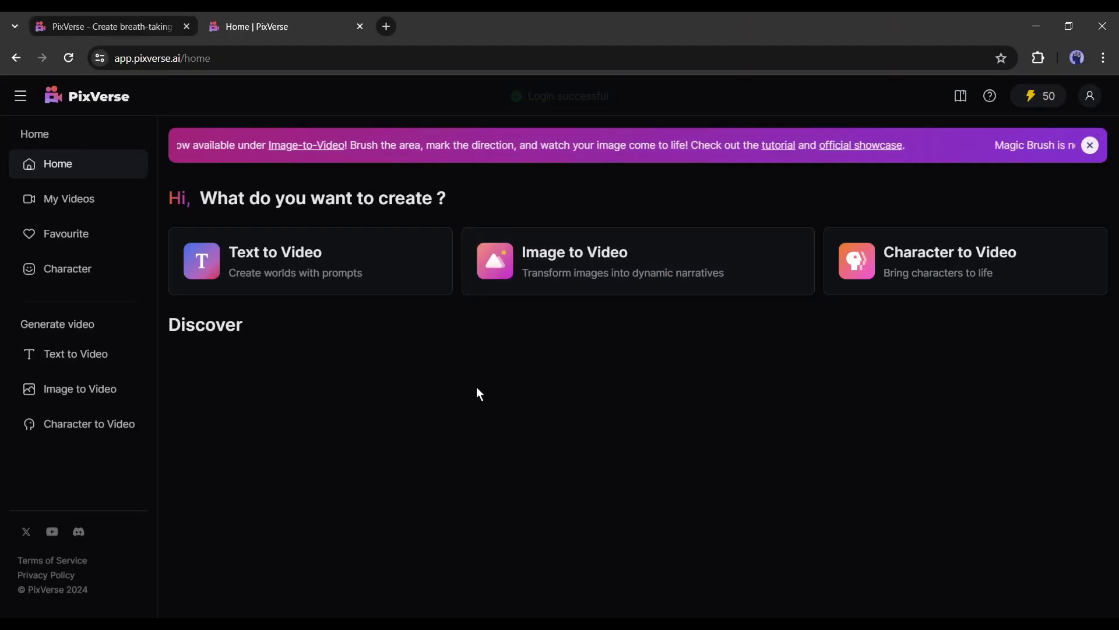
scroll(525, 269, "down", 7)
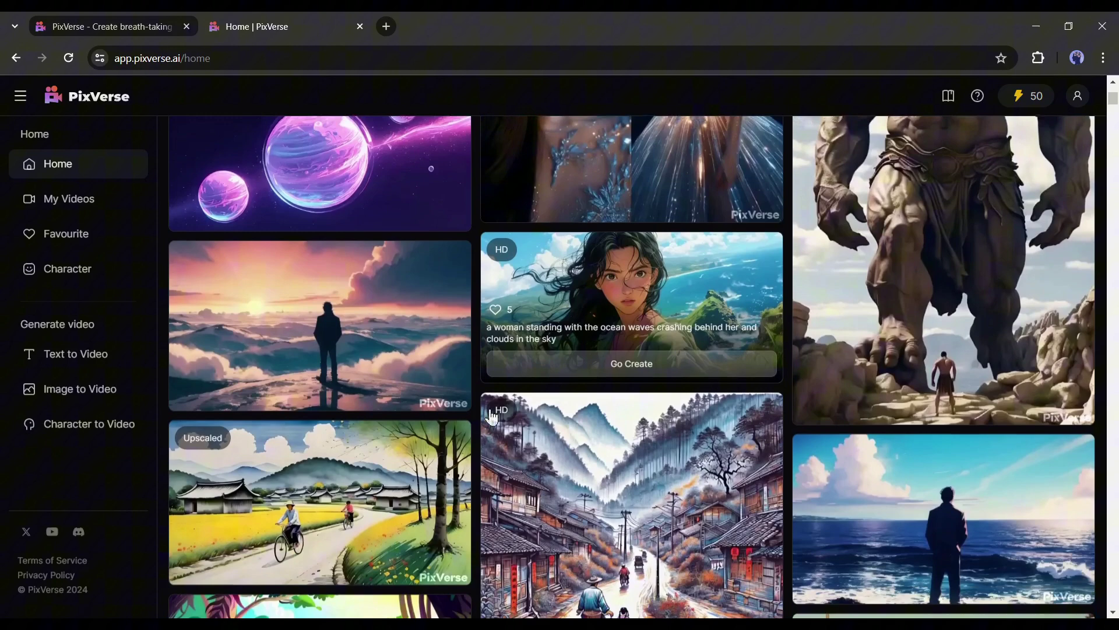
scroll(179, 407, "up", 7)
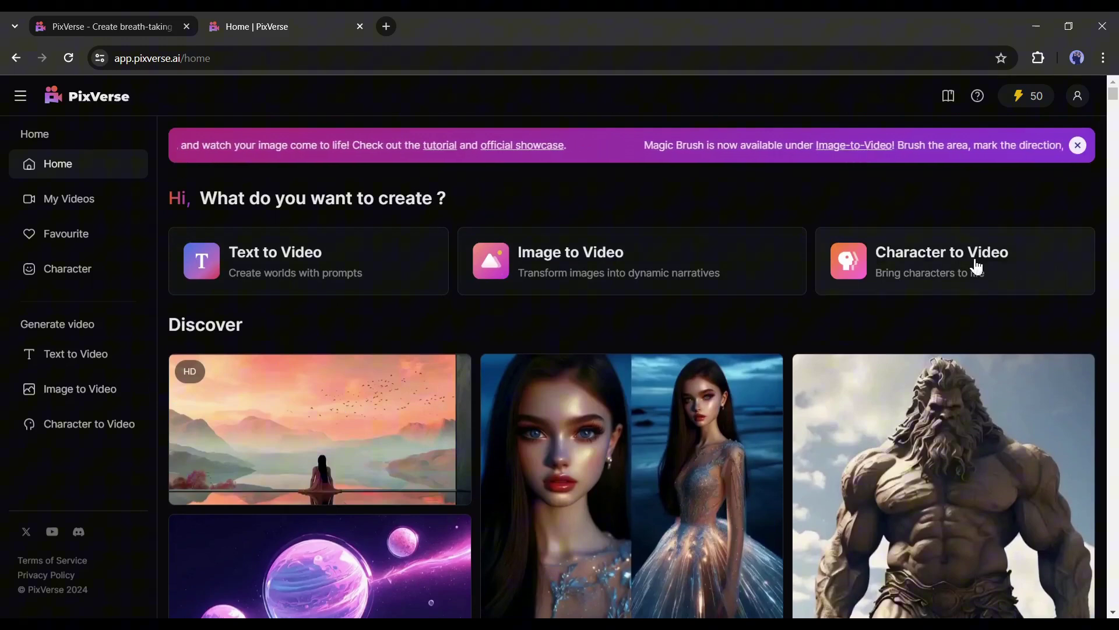
left_click(977, 266)
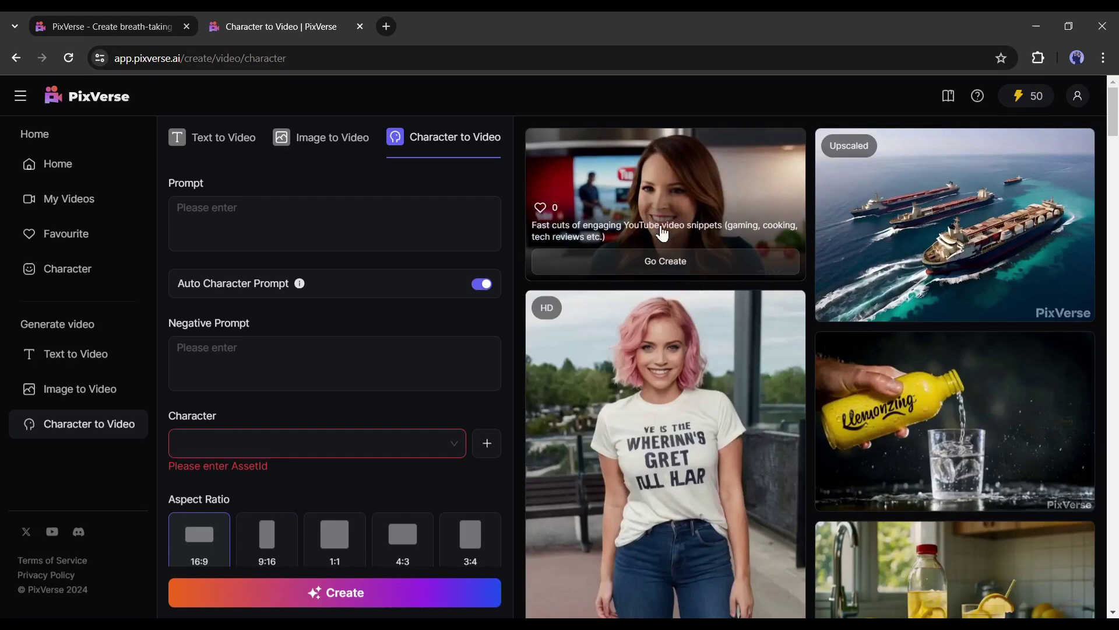
Create a Realistic-style character named Amelia from an uploaded portrait image
left_click(491, 450)
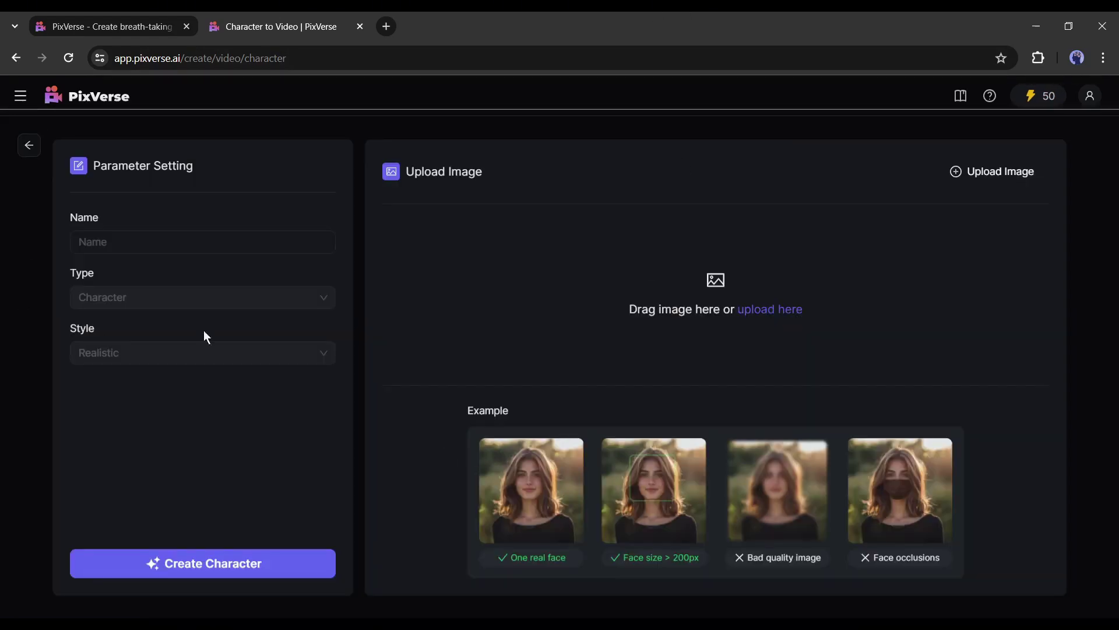
left_click(139, 242)
type("Amelia")
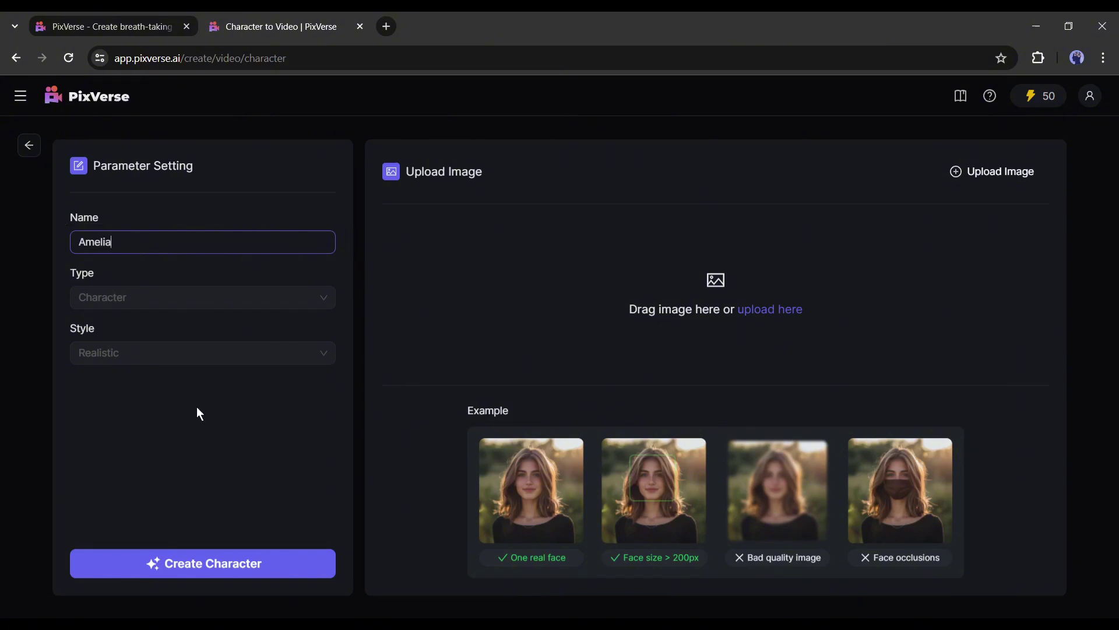
left_click(197, 413)
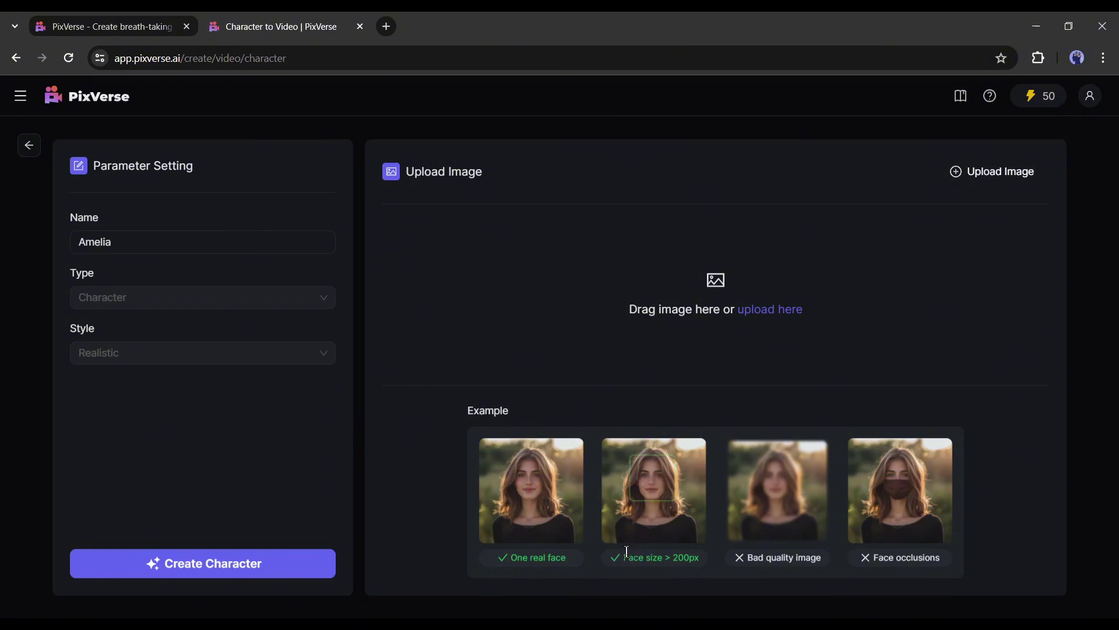
left_click_drag(626, 554, 702, 557)
left_click(703, 557)
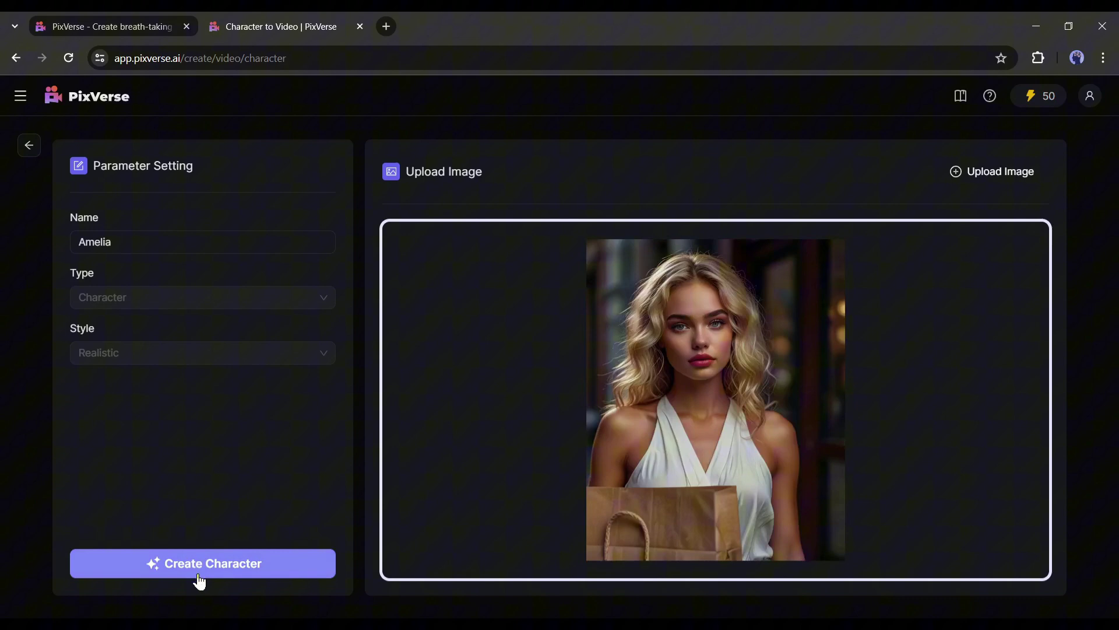
left_click(197, 574)
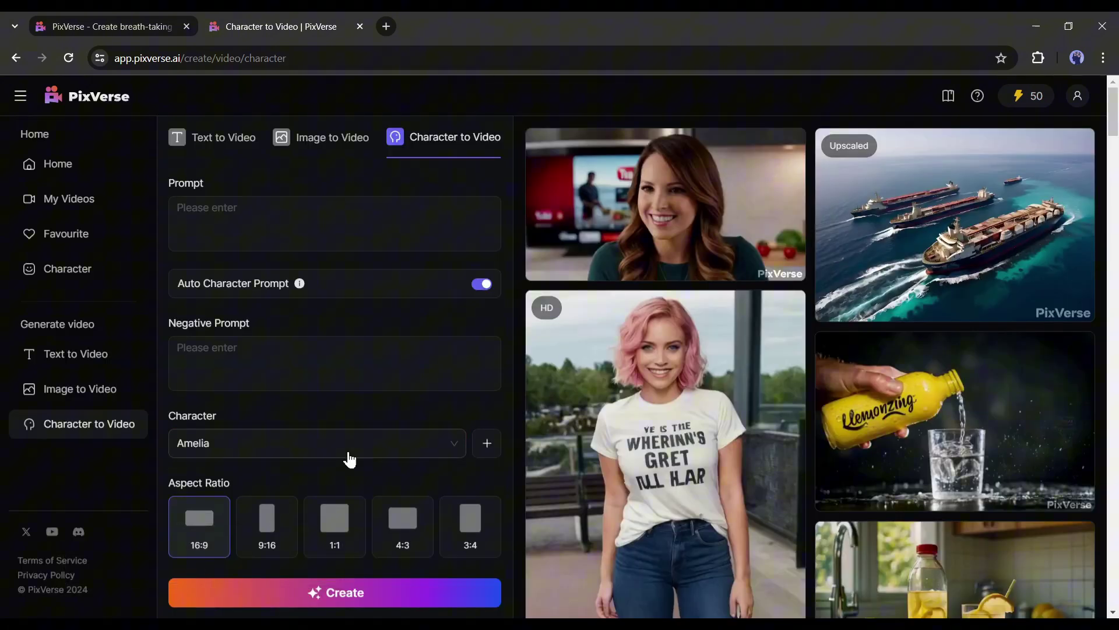
Write the prompt 'A beautiful lady walking on a street in New York' and disable Auto Character Prompt
left_click(487, 445)
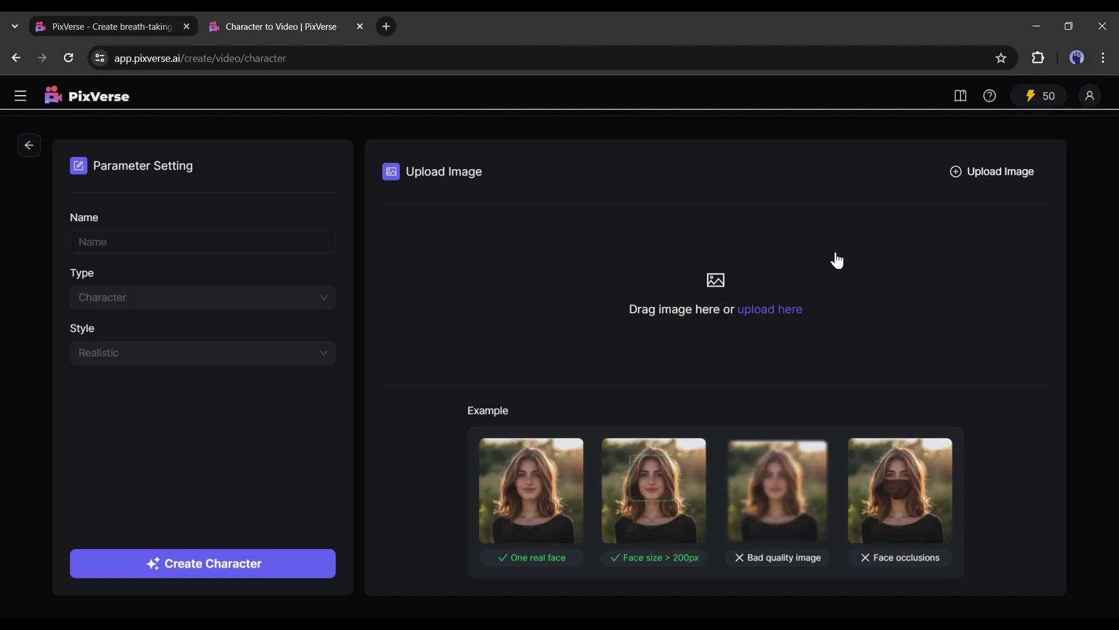
left_click(28, 145)
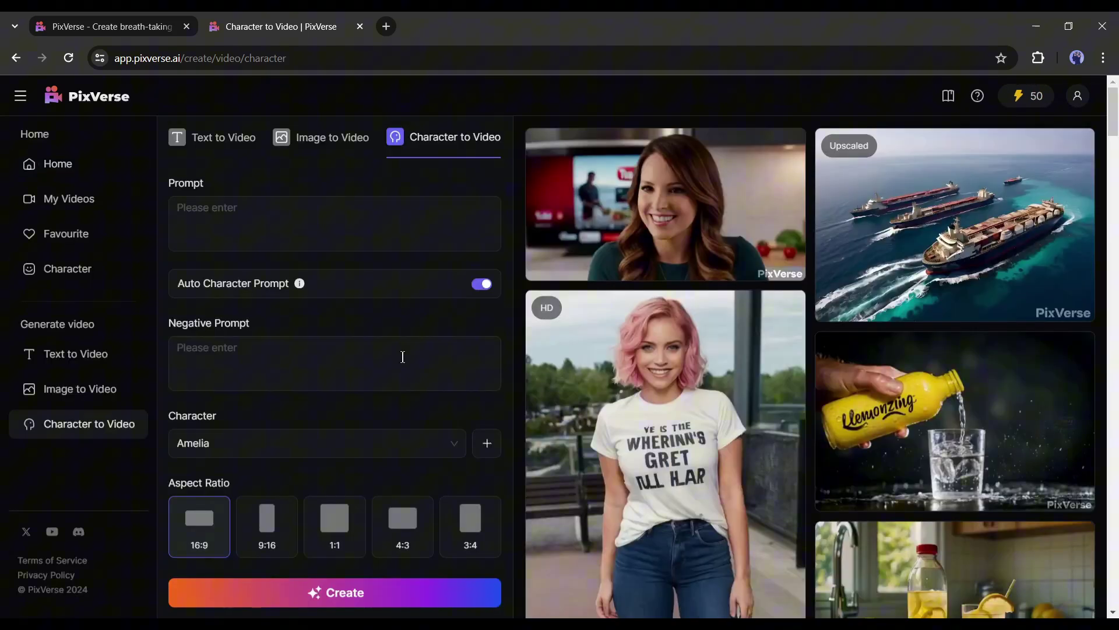
left_click(225, 231)
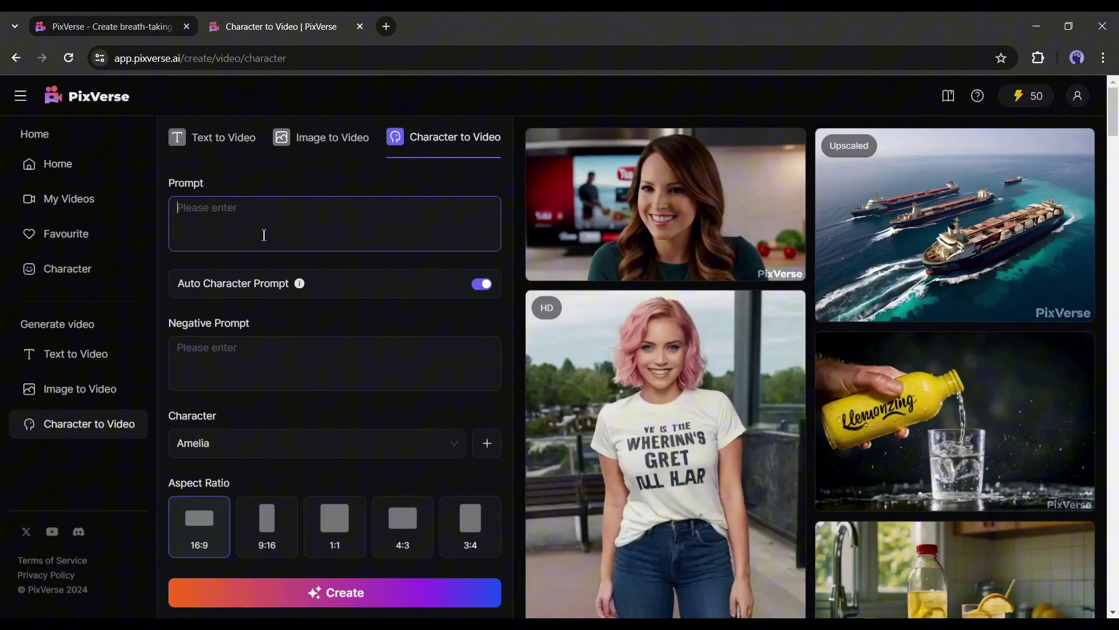
type("A beautiful lady walking on a")
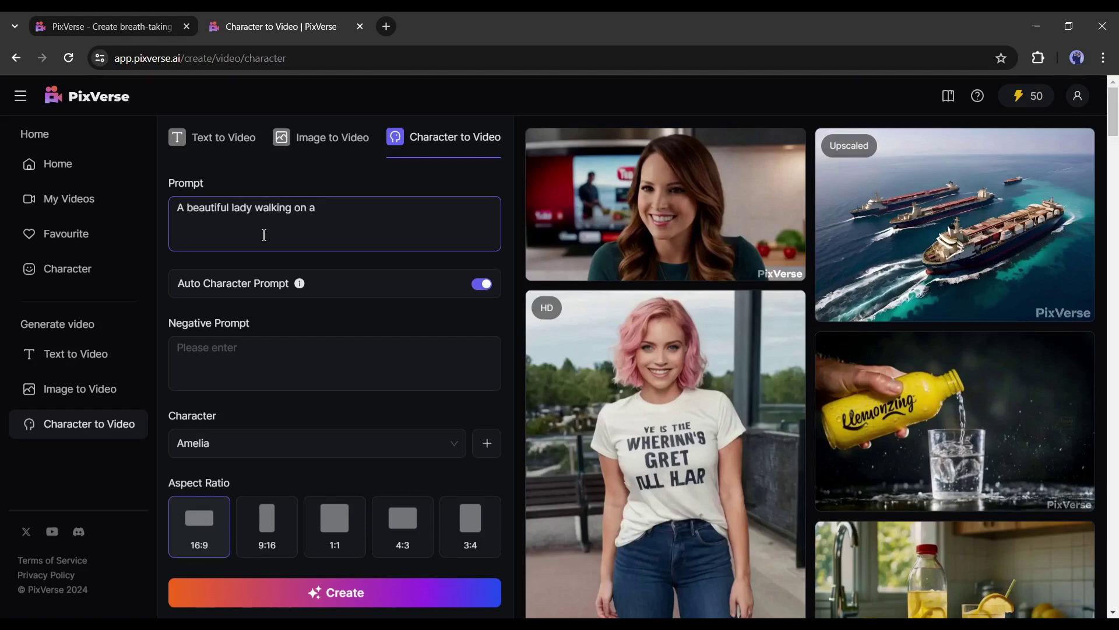
left_click_drag(227, 205, 450, 207)
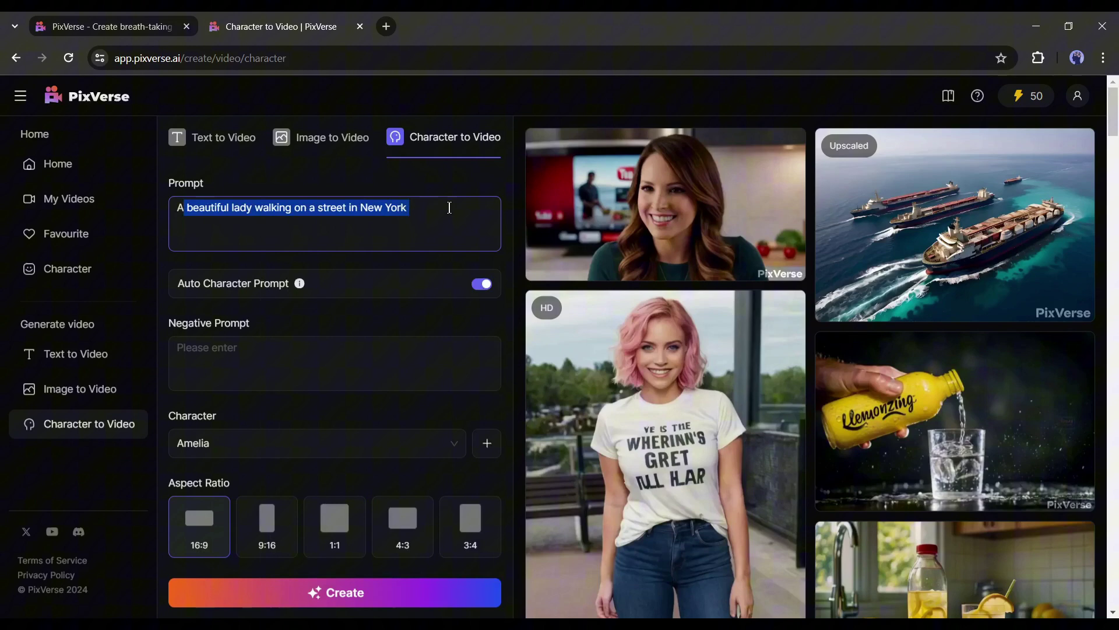
left_click(450, 208)
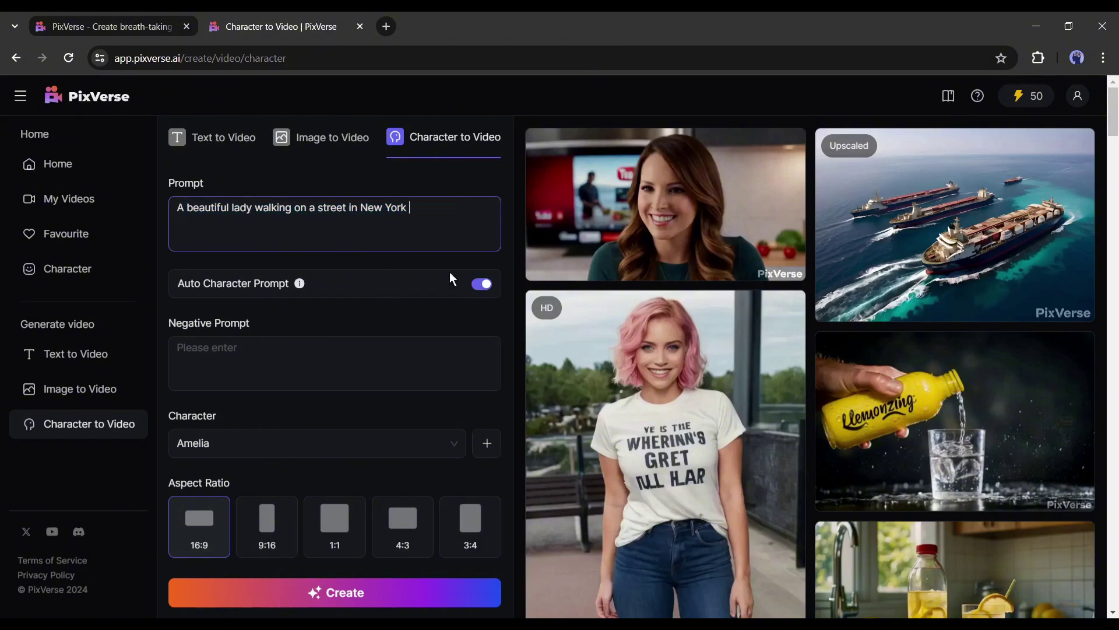
left_click(483, 286)
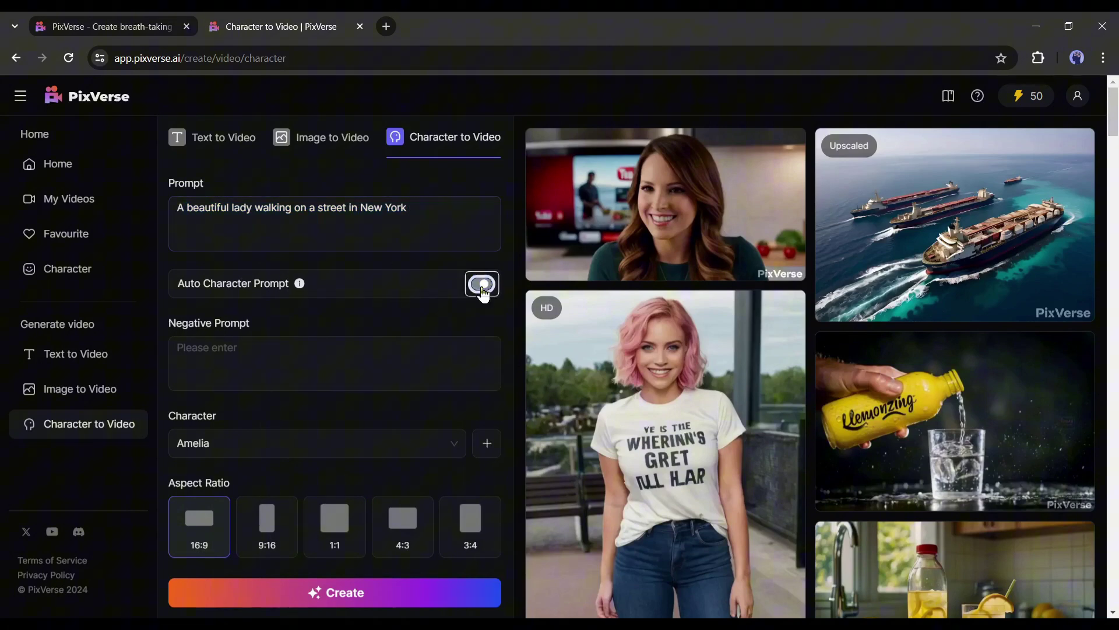
mouse_move(302, 292)
Enter a negative prompt, set the aspect ratio to 3:4, and generate the video
left_click(283, 352)
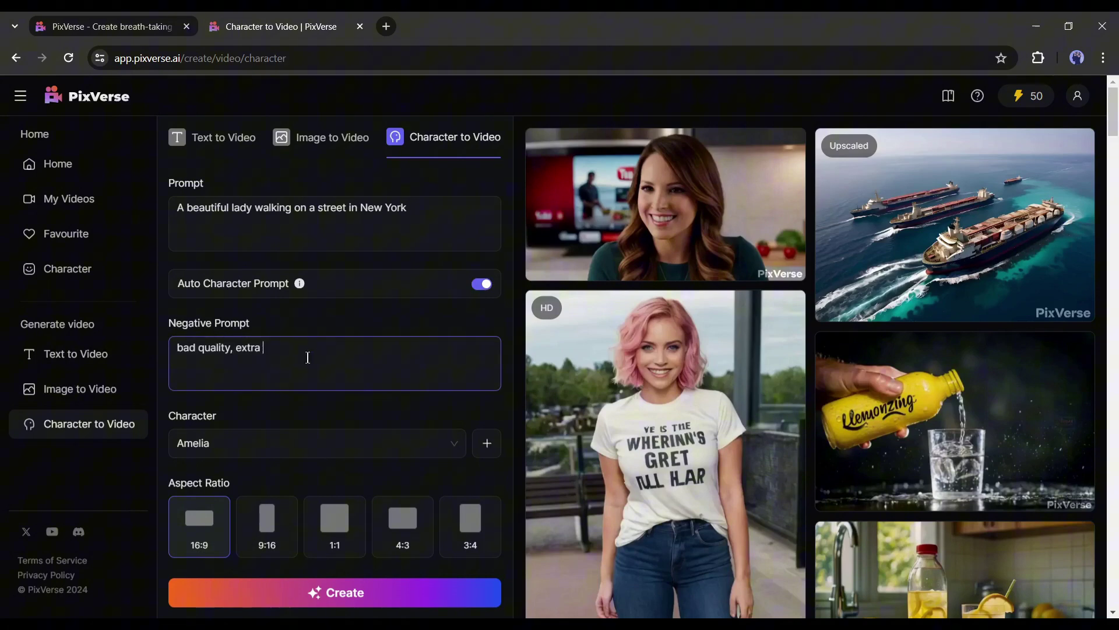
type("mbs, unusual movement")
scroll(315, 455, "down", 2)
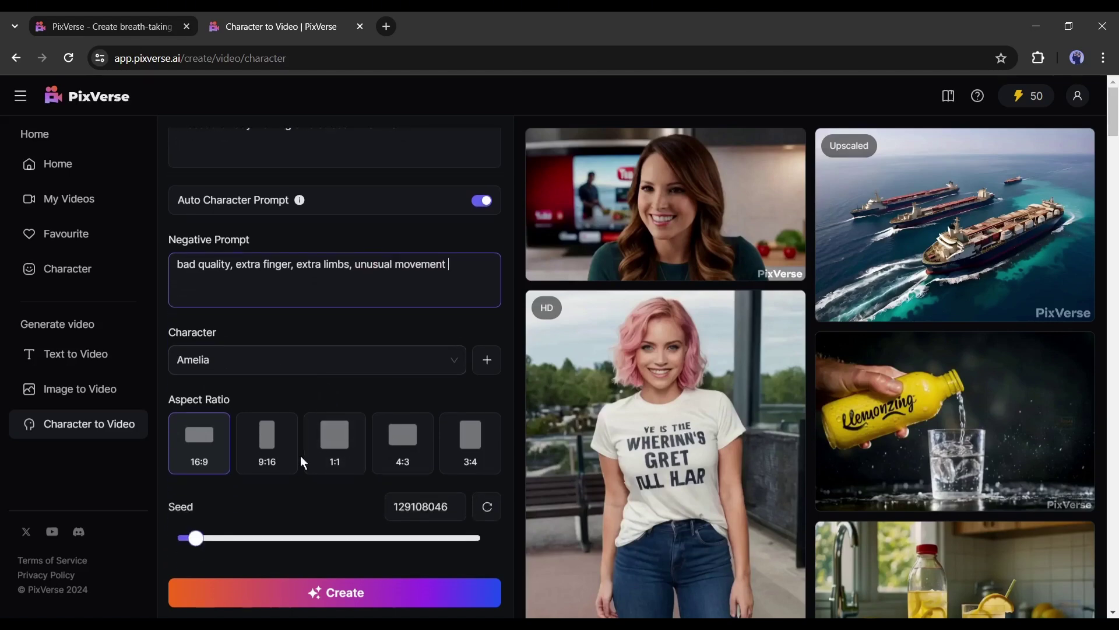
left_click(267, 443)
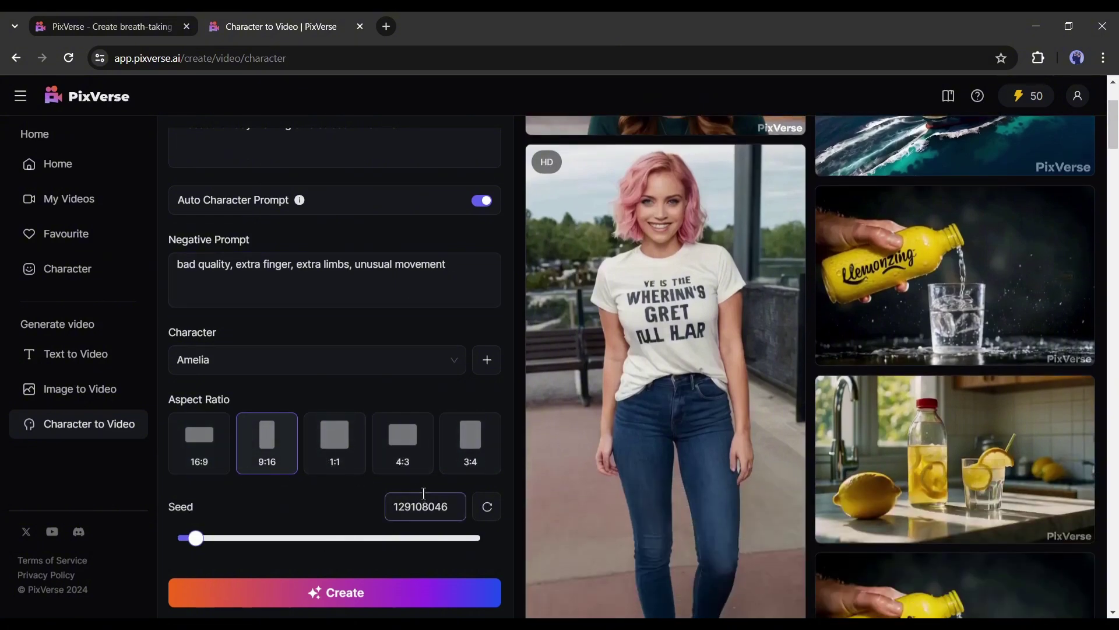
left_click(470, 452)
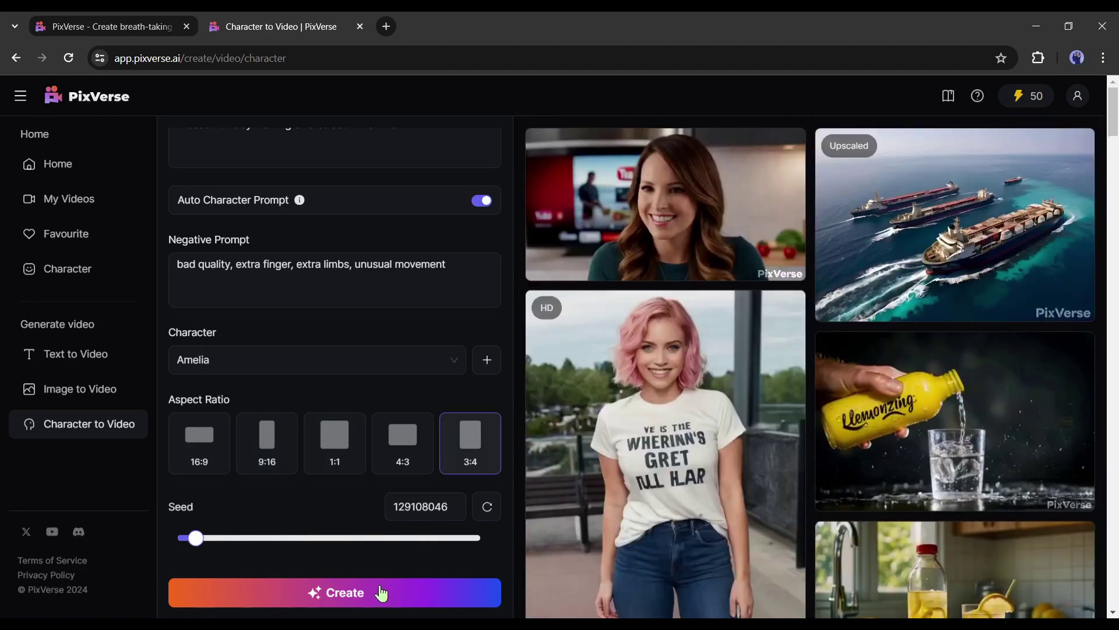
left_click(371, 594)
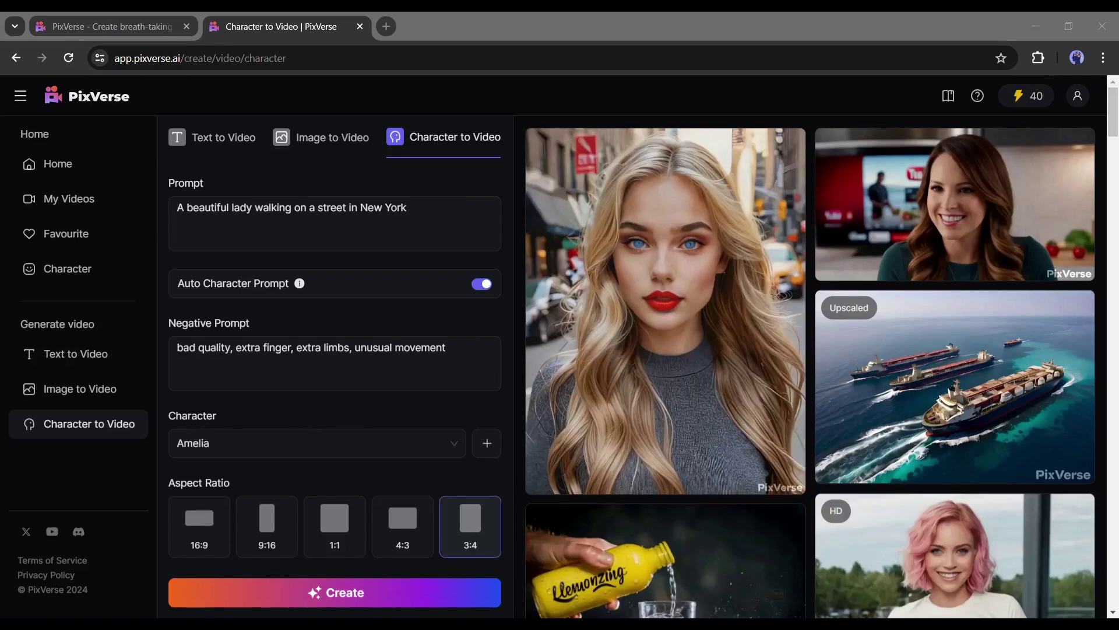
Open the new blonde woman on a New York street video from the gallery
left_click(694, 266)
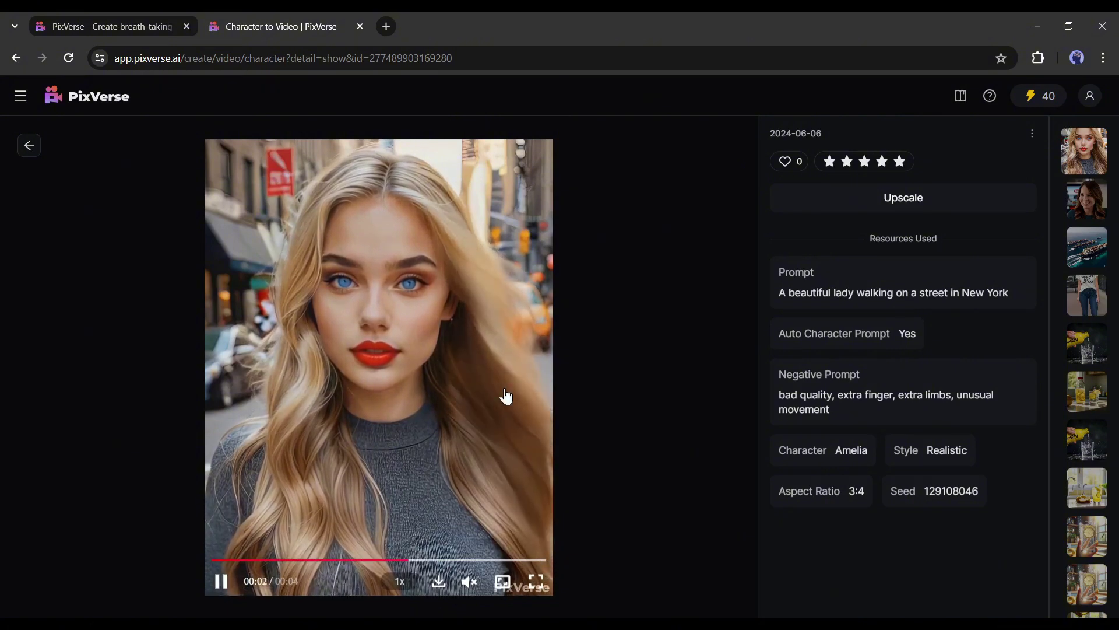
Change the prompt to the lady drinking coffee in a cozy restaurant and generate it
left_click(25, 149)
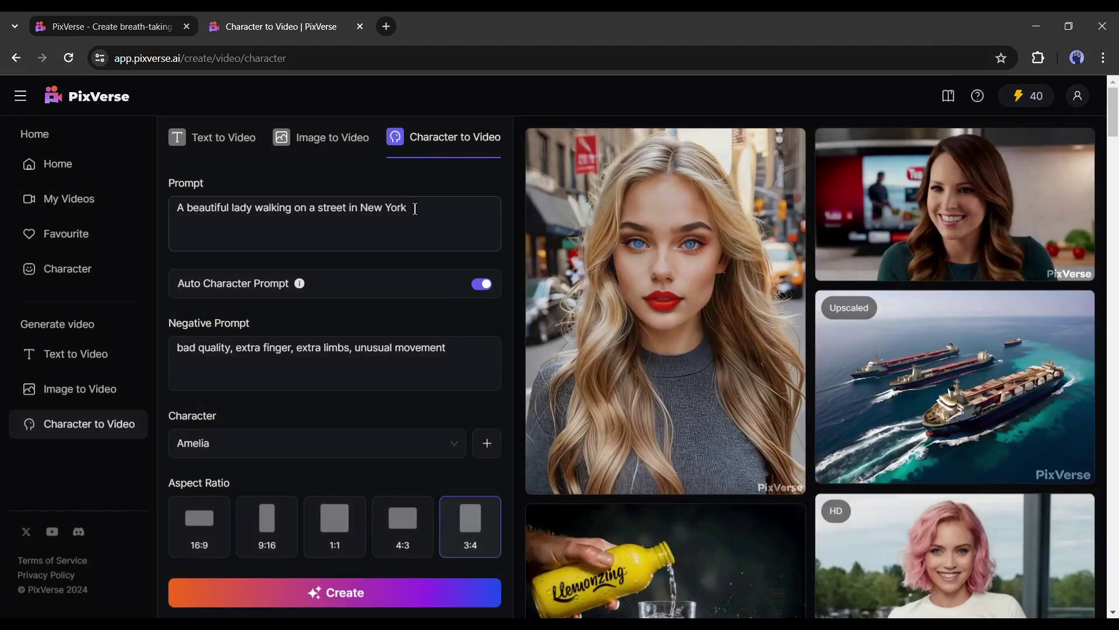
left_click(415, 208)
left_click_drag(415, 209, 255, 209)
type("drin")
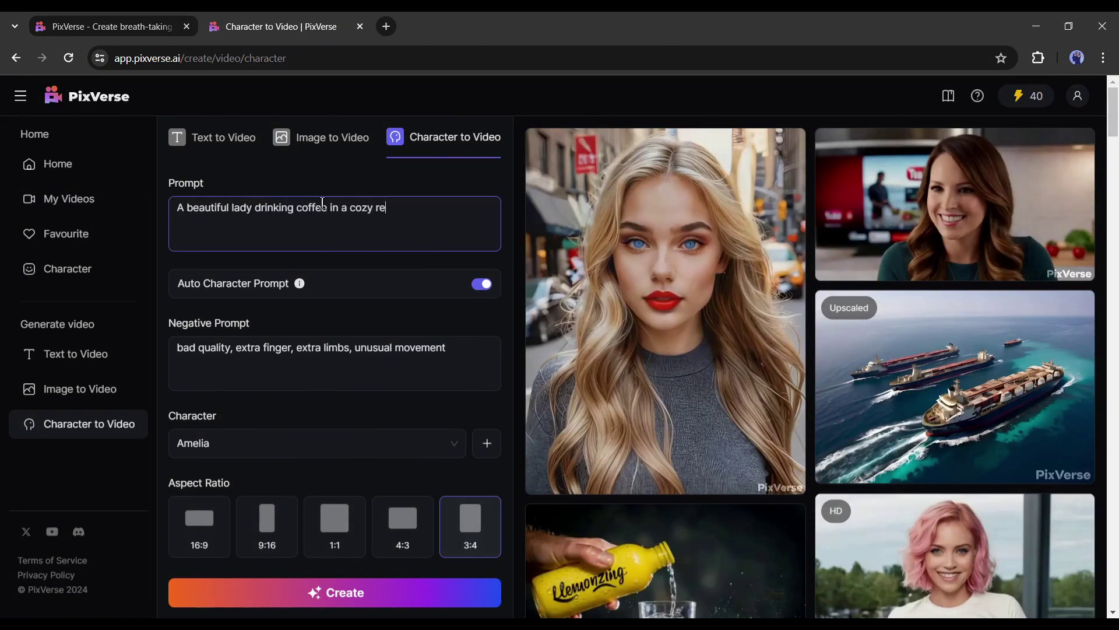
scroll(350, 344, "down", 2)
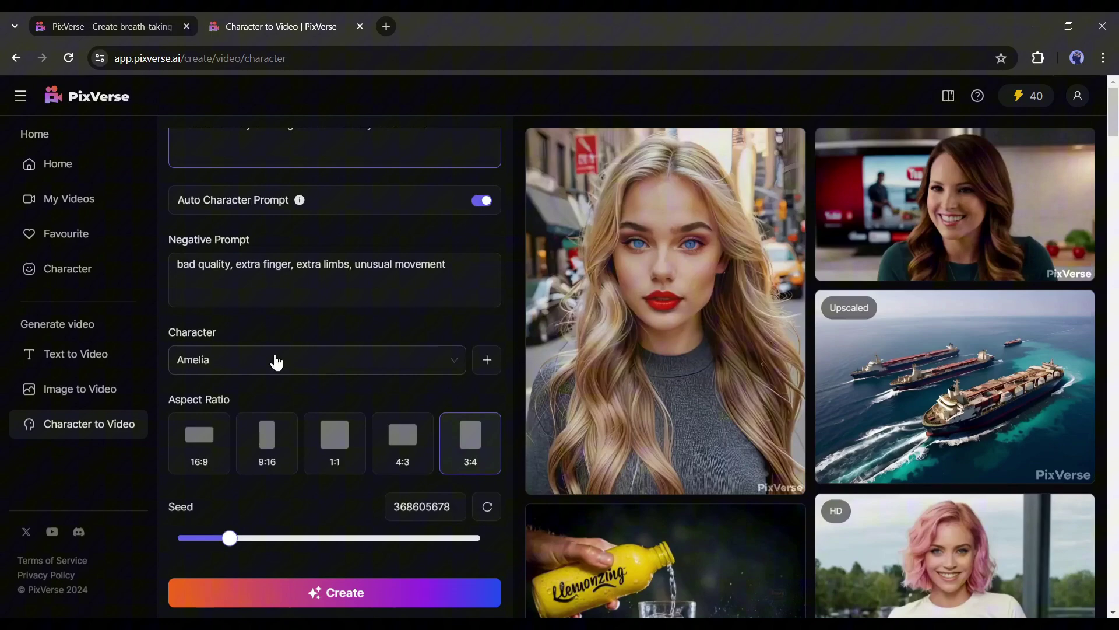
left_click(320, 598)
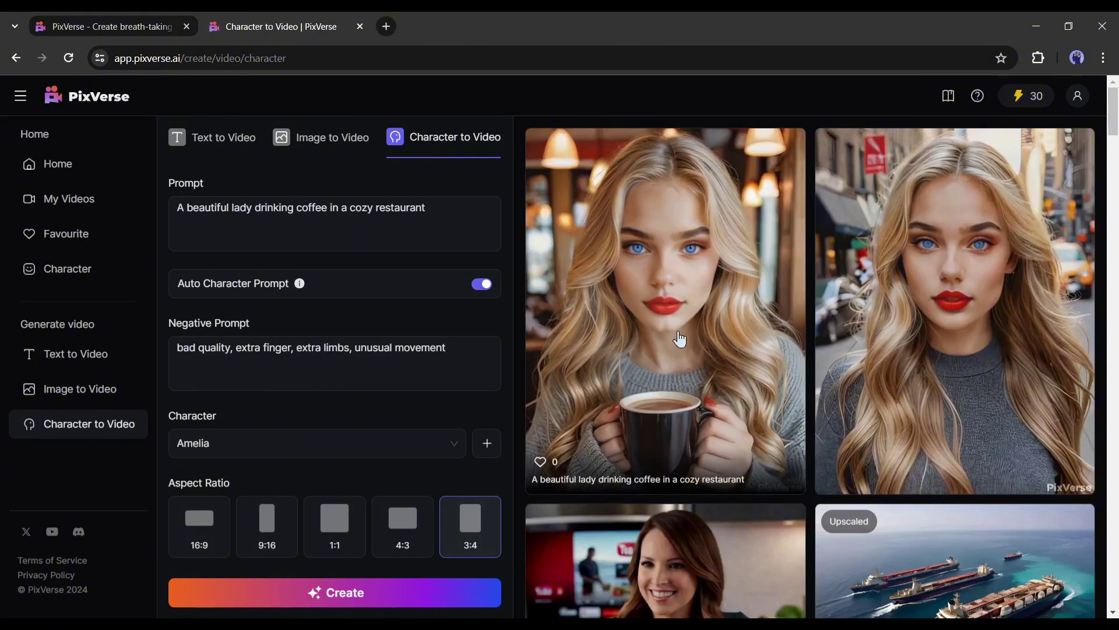
scroll(679, 339, "down", 4)
scroll(717, 374, "up", 1)
scroll(717, 375, "down", 4)
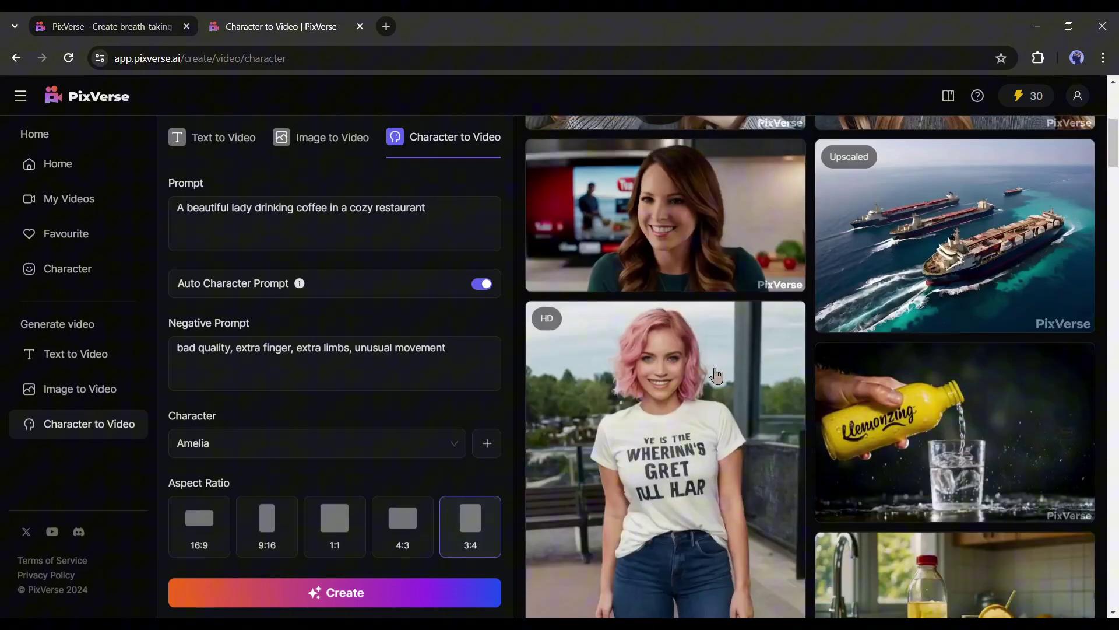
scroll(717, 376, "up", 7)
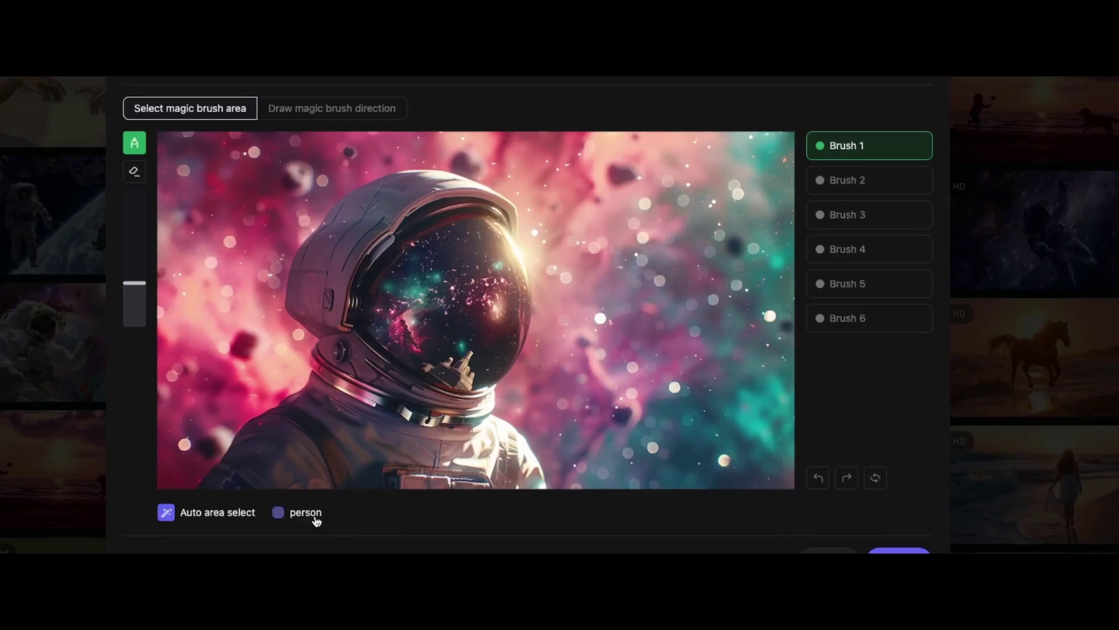
left_click(315, 521)
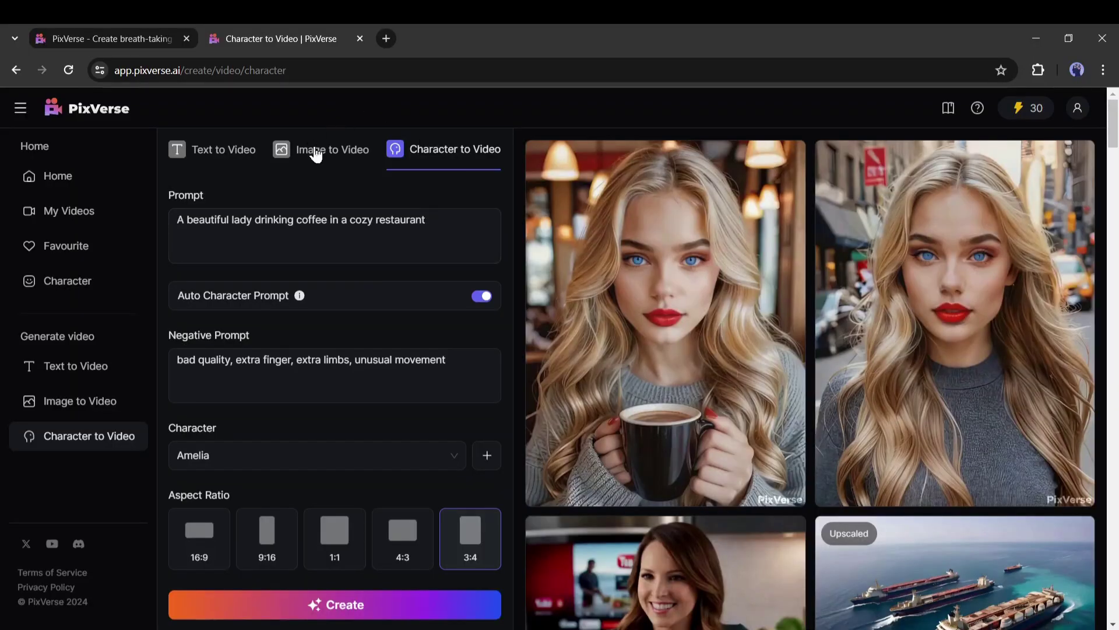
Switch to Image to Video and open Magic Brush for the uploaded ship image
left_click(316, 153)
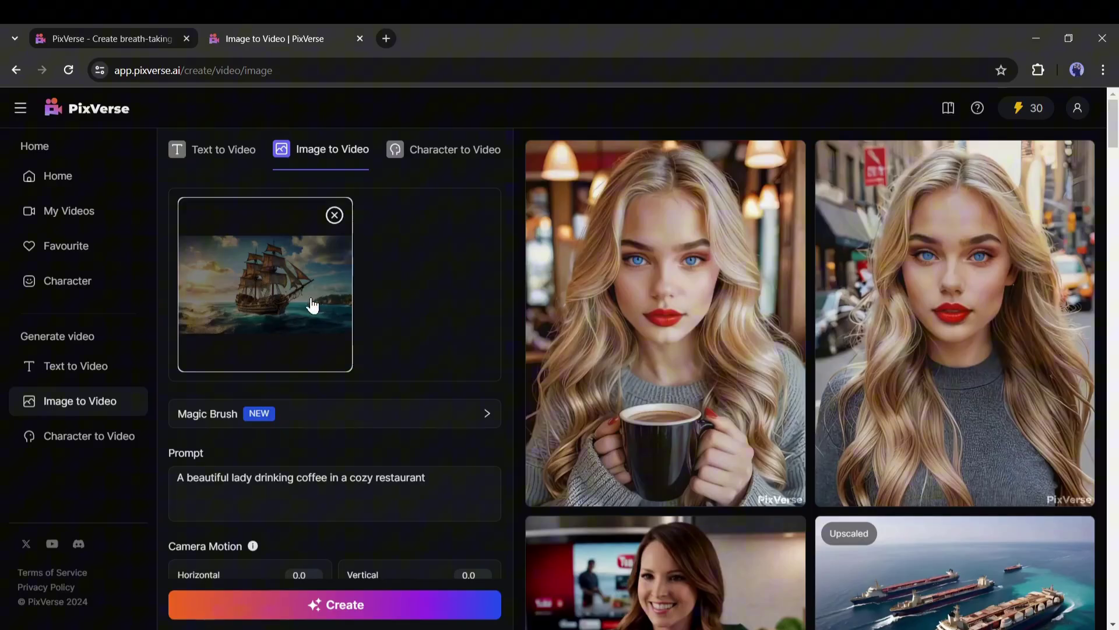
left_click(488, 417)
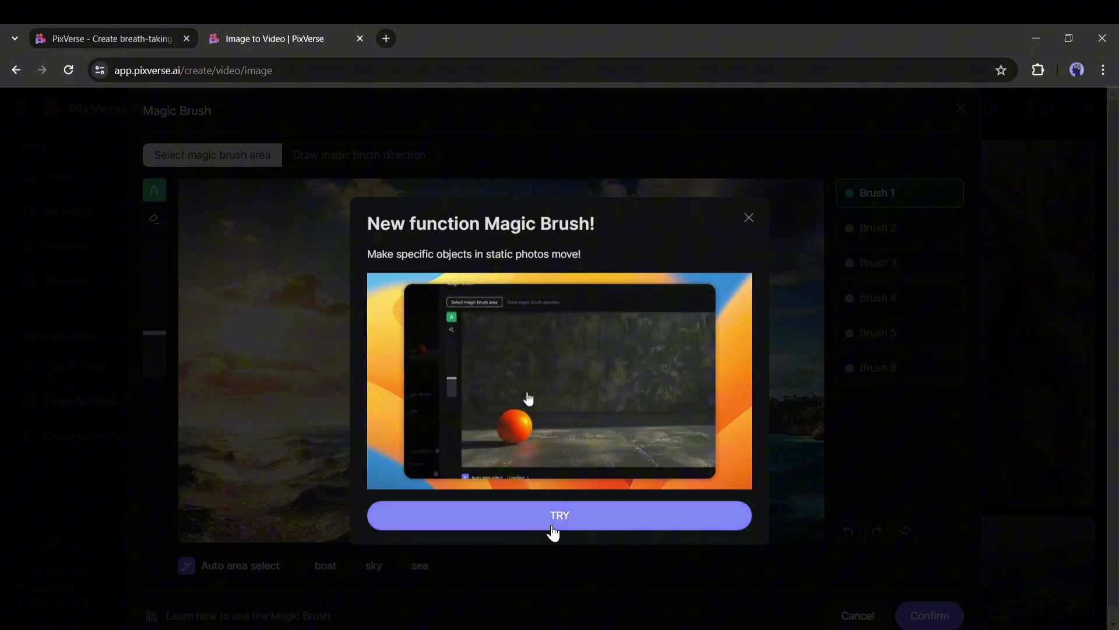
Paint a Brush 1 mask over the ship's sails, enlarging the brush midway
left_click(552, 522)
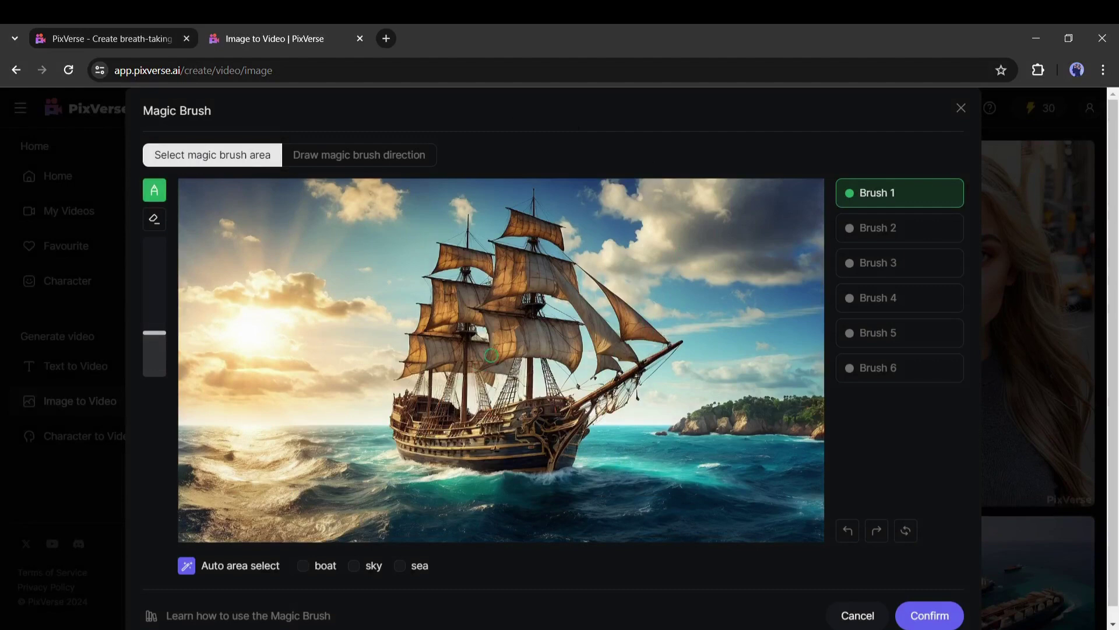
left_click(452, 264)
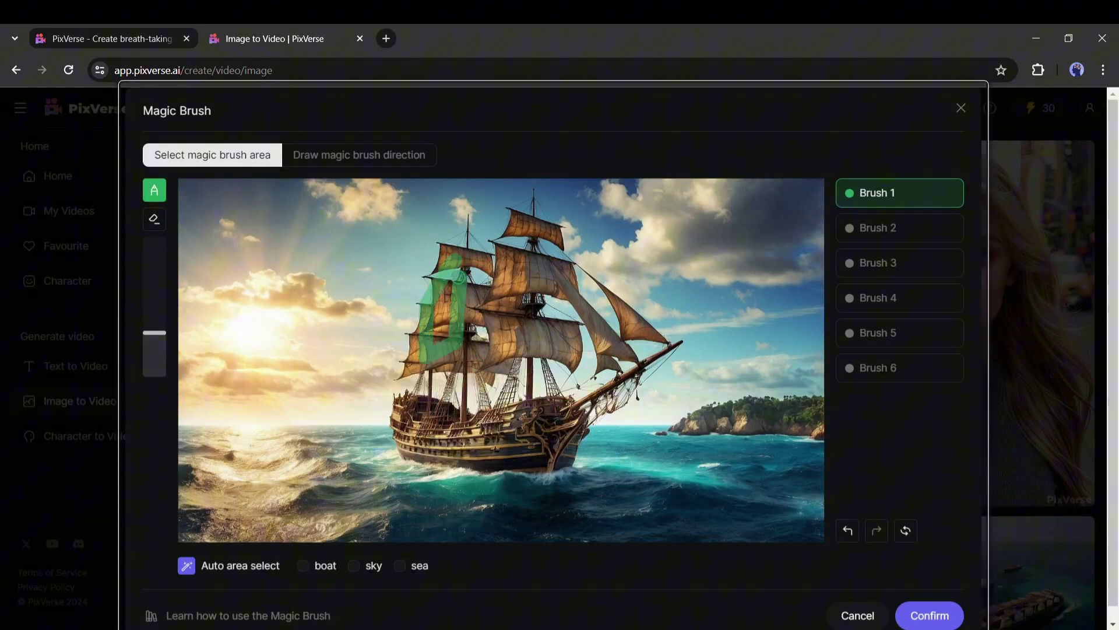
mouse_move(454, 265)
left_mouse_down()
mouse_move(535, 265)
mouse_move(436, 252)
mouse_move(405, 386)
left_mouse_up()
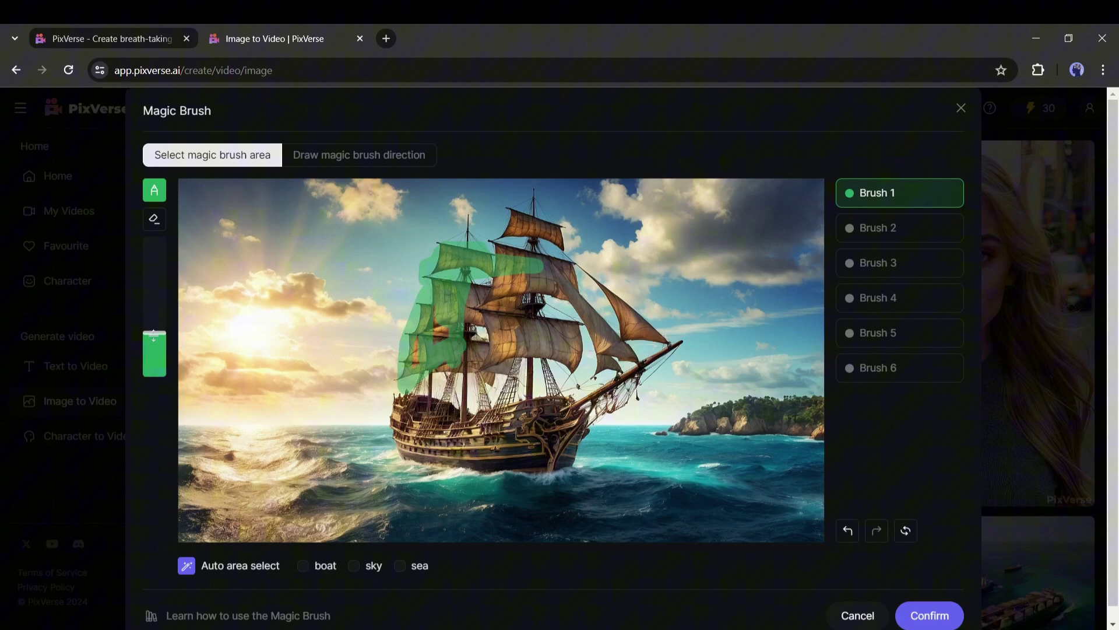
left_click_drag(154, 336, 154, 272)
mouse_move(506, 376)
left_mouse_down()
mouse_move(480, 264)
mouse_move(526, 320)
mouse_move(544, 273)
left_mouse_up()
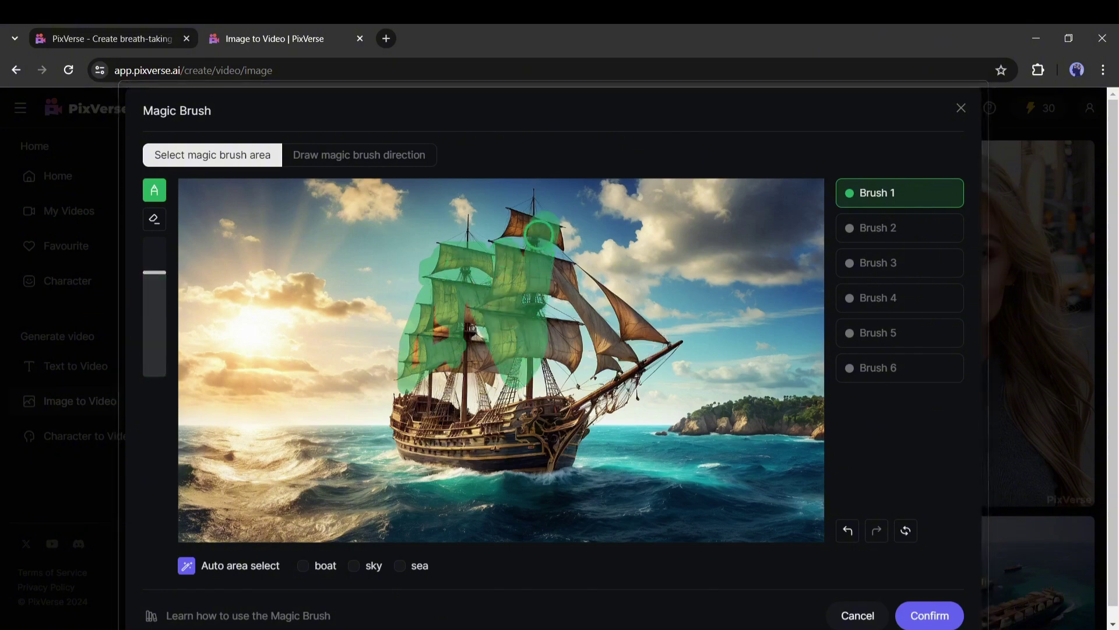
Erase the painted sail mask and switch back to the brush tool
left_click(155, 219)
mouse_move(552, 222)
left_mouse_down()
mouse_move(411, 263)
mouse_move(593, 231)
mouse_move(376, 285)
mouse_move(557, 264)
mouse_move(384, 316)
mouse_move(577, 297)
mouse_move(370, 344)
mouse_move(577, 337)
mouse_move(540, 387)
mouse_move(477, 366)
left_mouse_up()
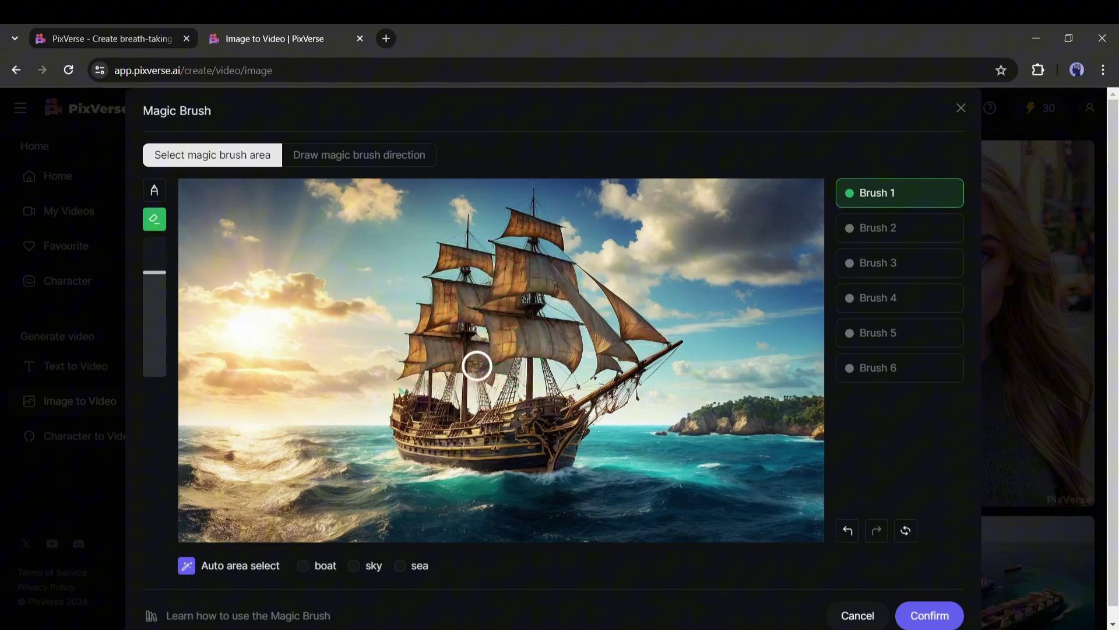
key("b")
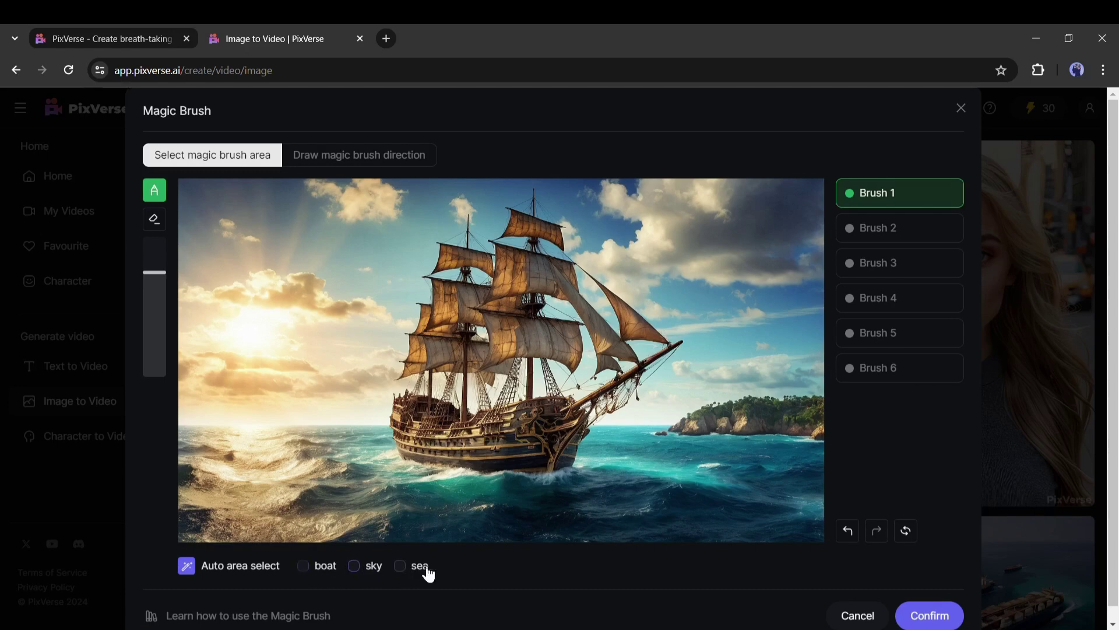
left_click(304, 568)
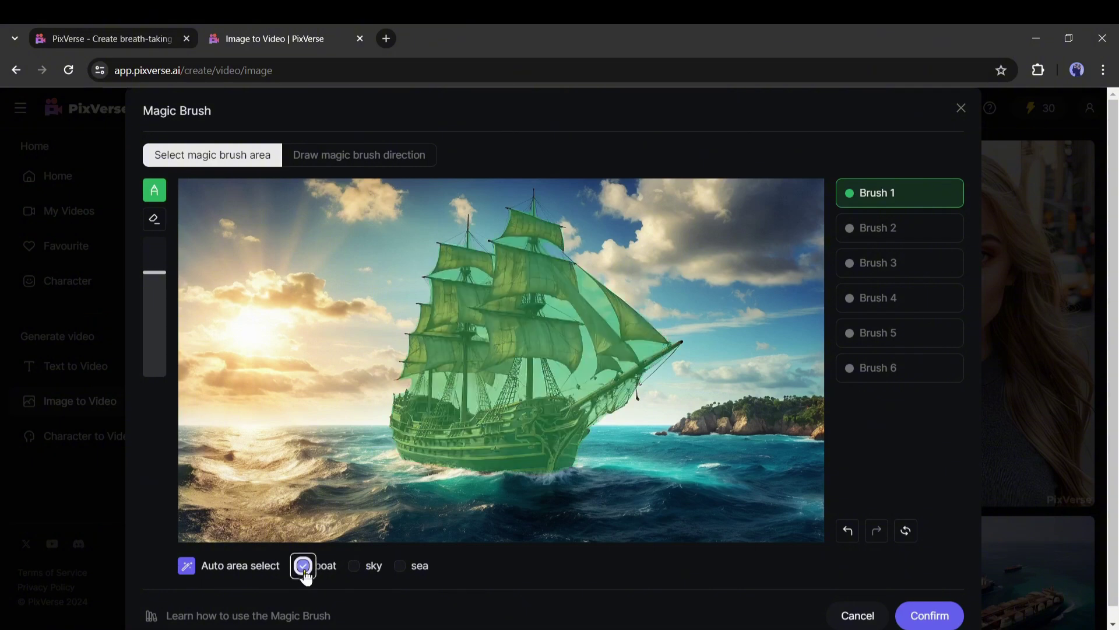
left_click(353, 565)
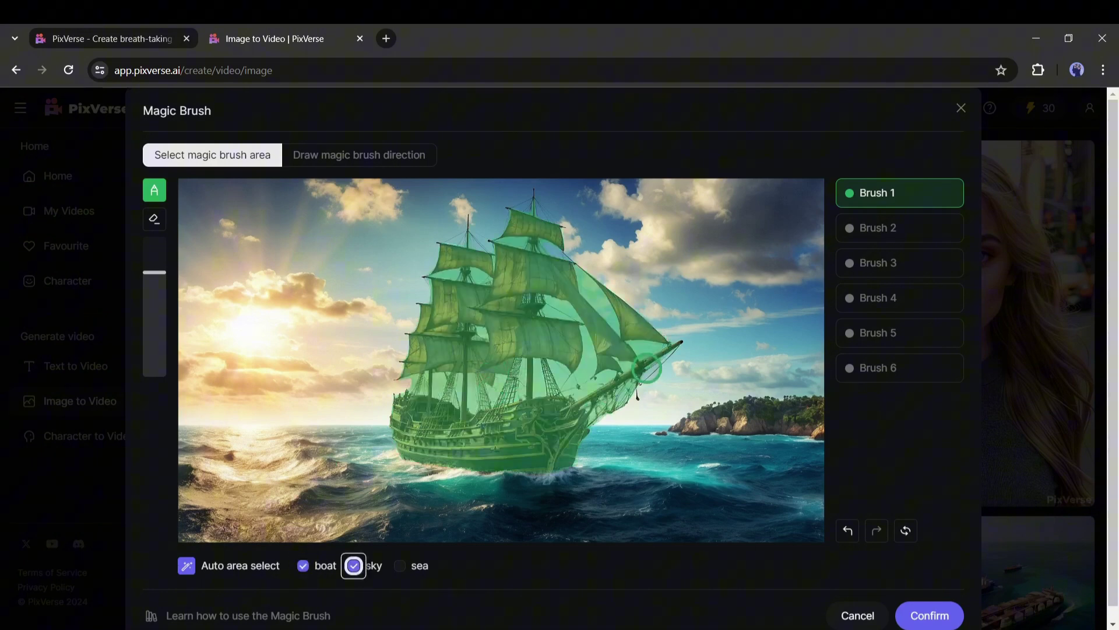
left_click(400, 566)
left_click(400, 565)
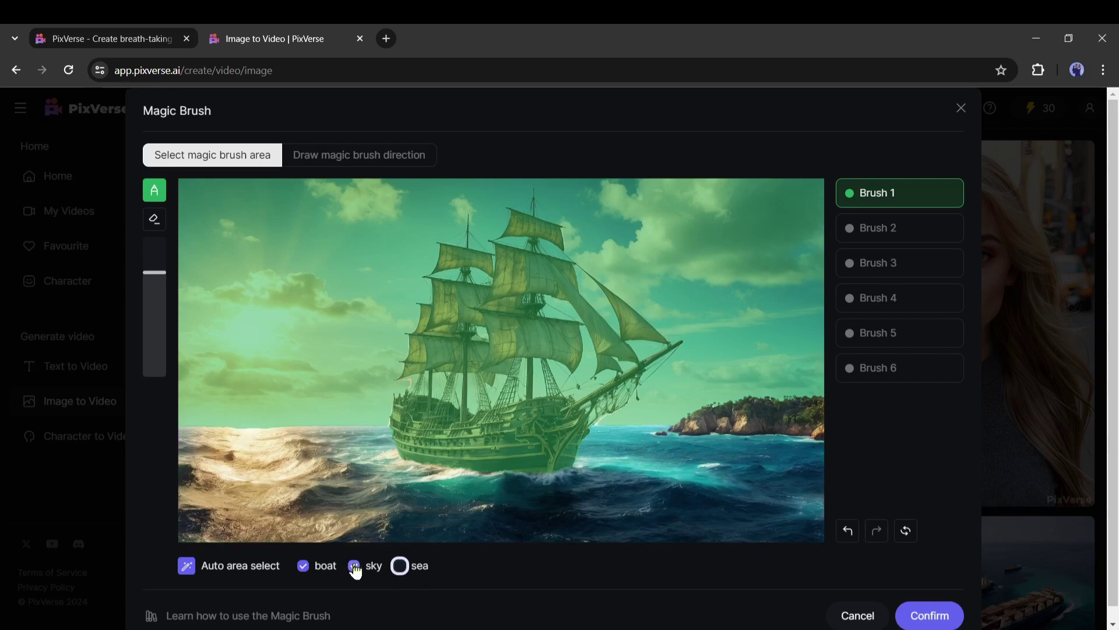
left_click(354, 565)
left_click(304, 566)
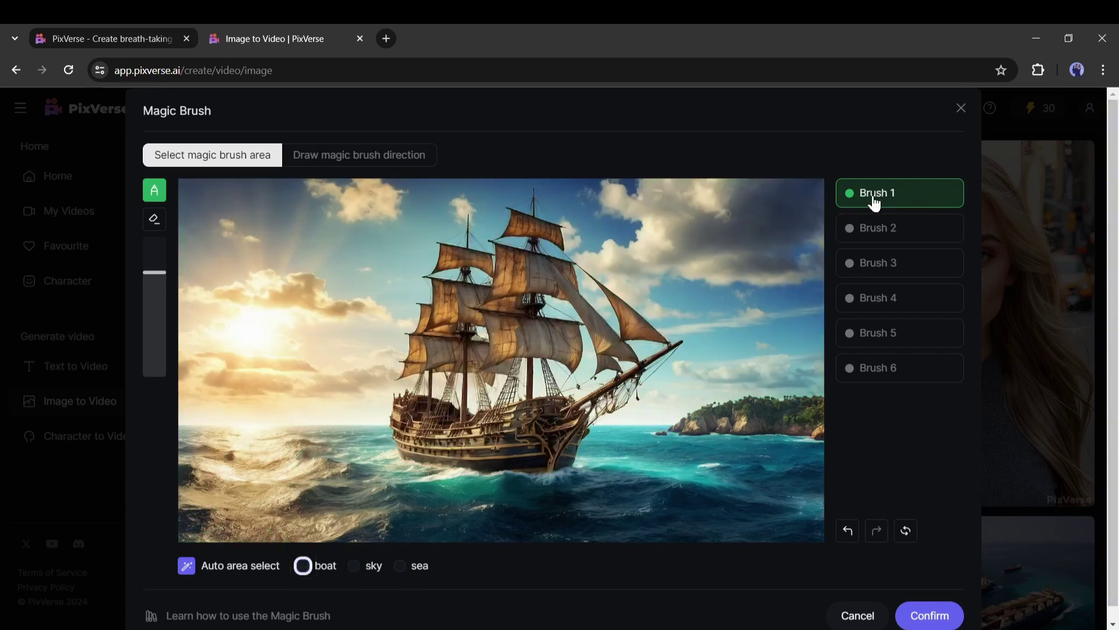
left_click(869, 234)
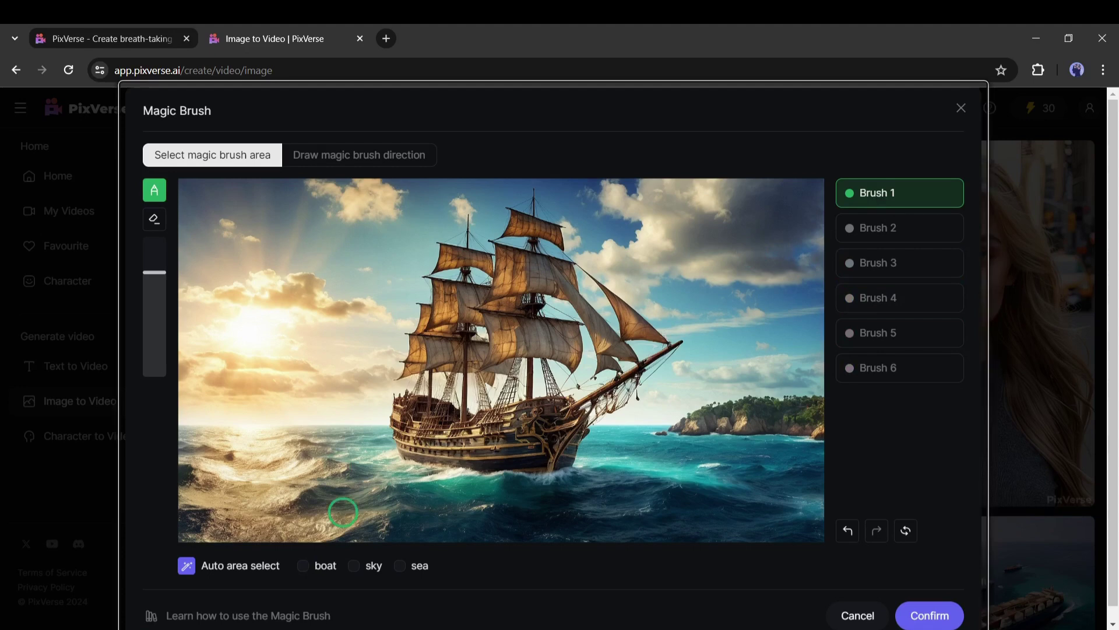
Auto-select the boat, sky and sea as Brush 1, 2 and 3 regions
left_click(303, 566)
left_click(890, 236)
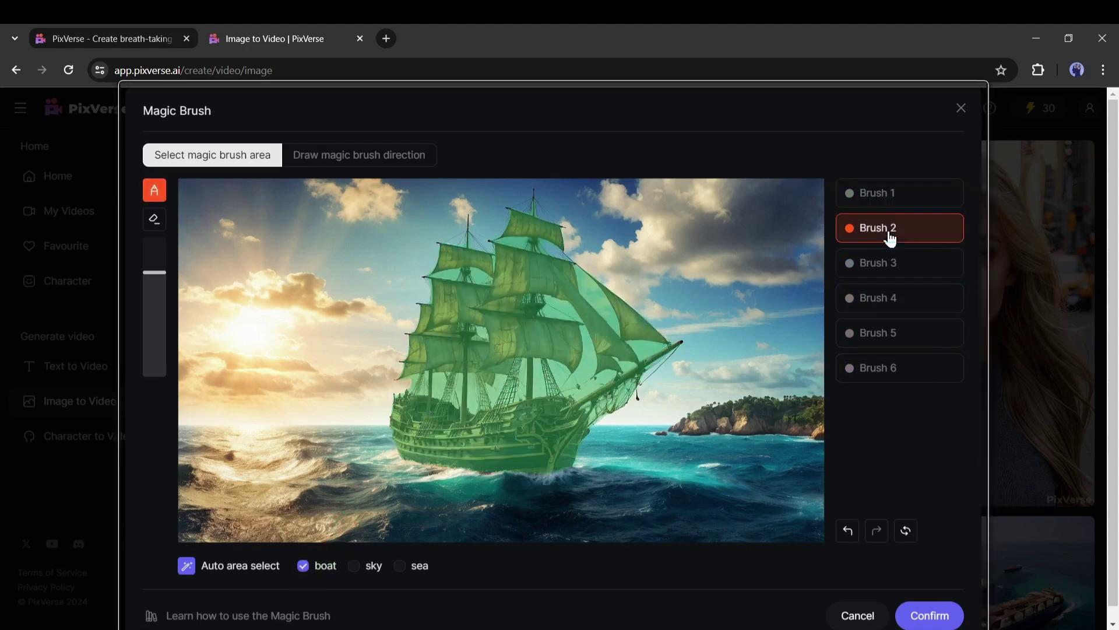
left_click(354, 566)
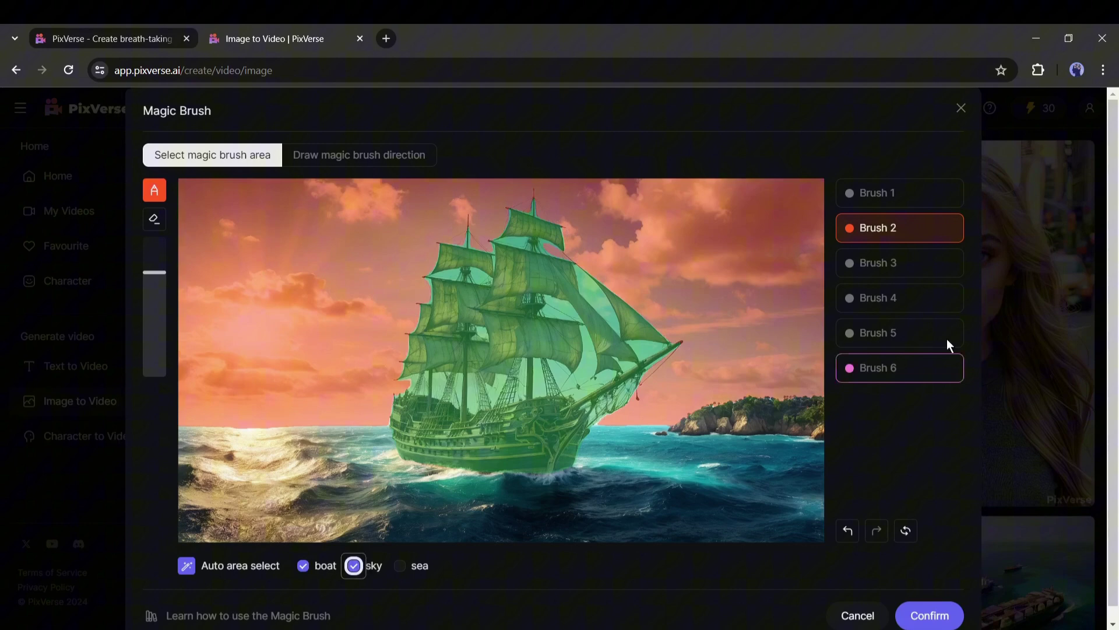
left_click(879, 261)
left_click(399, 565)
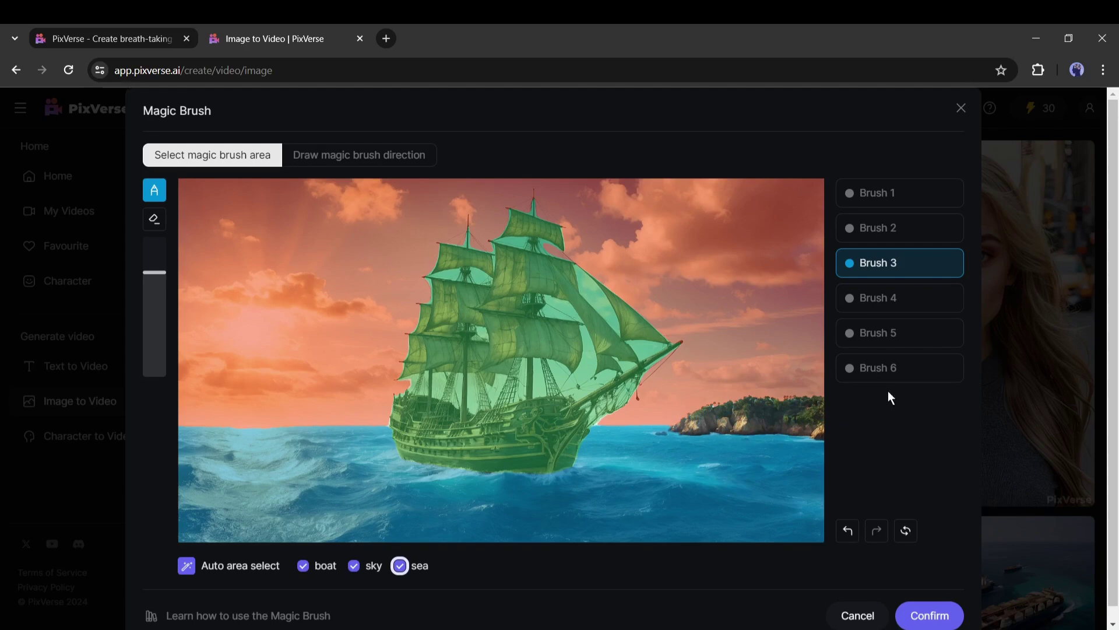
Paint the island as the Brush 4 region and move to direction drawing
left_click(903, 299)
mouse_move(662, 431)
left_mouse_down()
mouse_move(709, 410)
mouse_move(816, 401)
mouse_move(807, 432)
mouse_move(690, 428)
mouse_move(806, 427)
mouse_move(752, 415)
left_mouse_up()
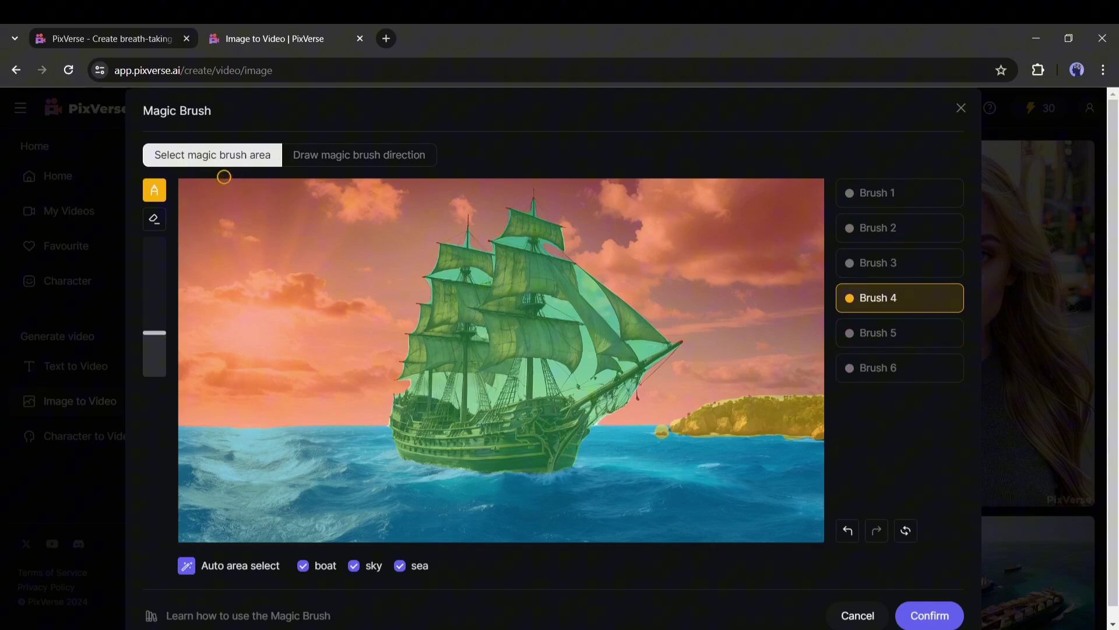
left_click(376, 155)
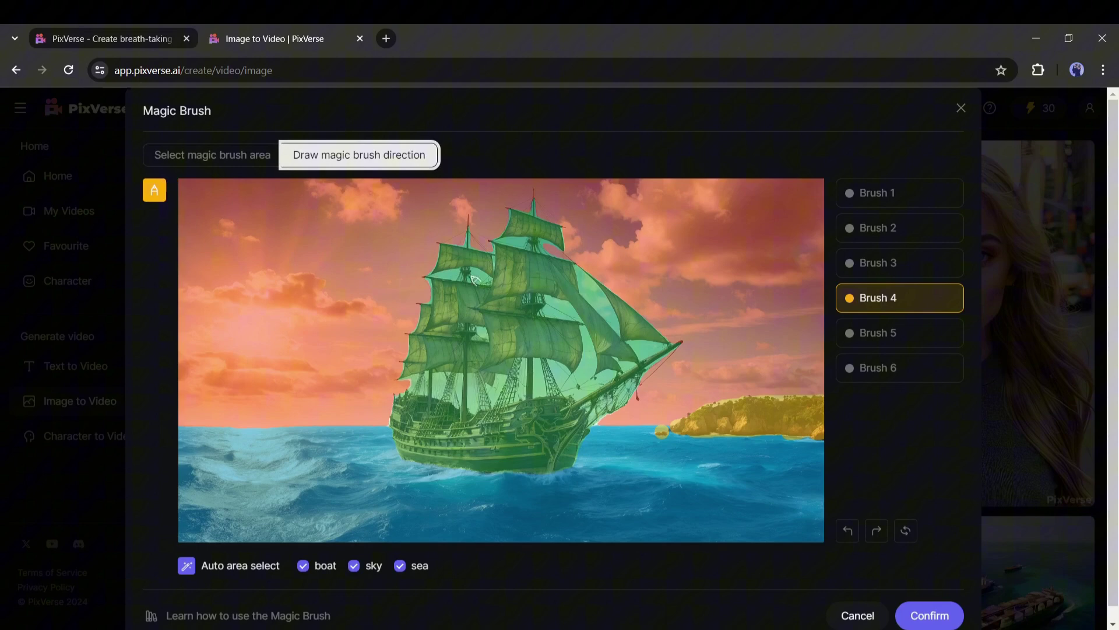
Draw Brush 1's arrow pointing the ship rightward across the sea, replacing the first attempt
left_click(890, 200)
left_click(893, 201)
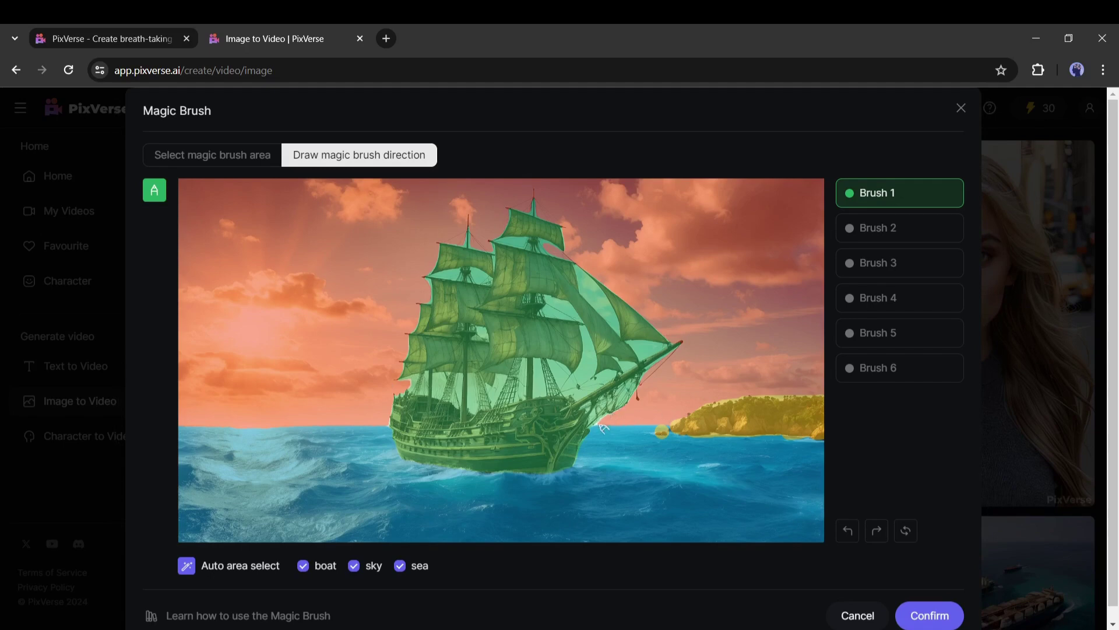
left_click_drag(601, 426, 644, 430)
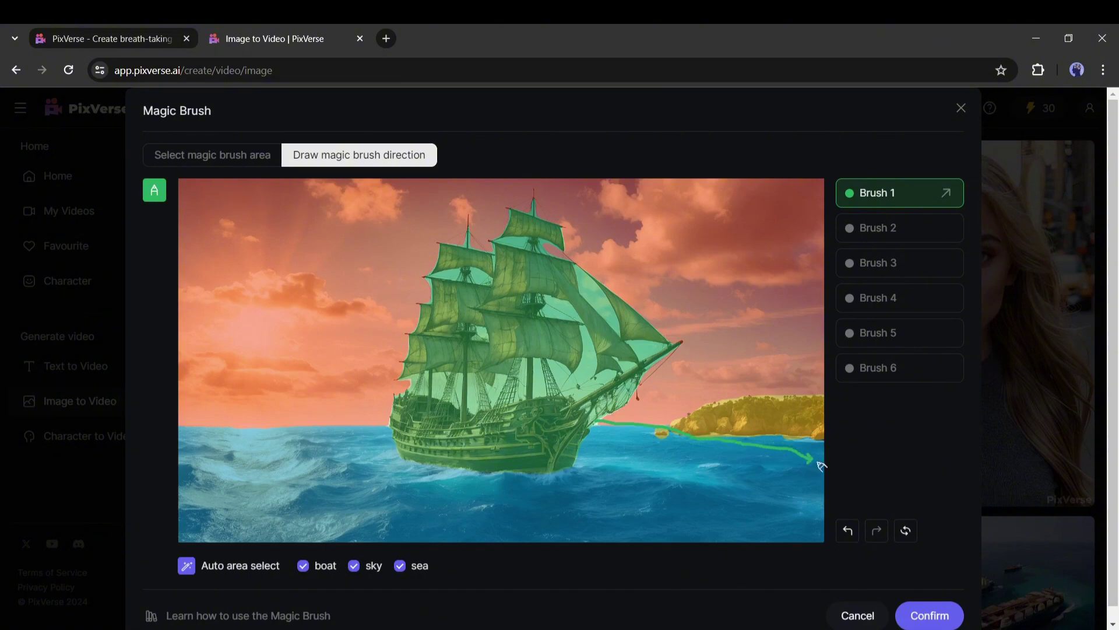
mouse_move(821, 459)
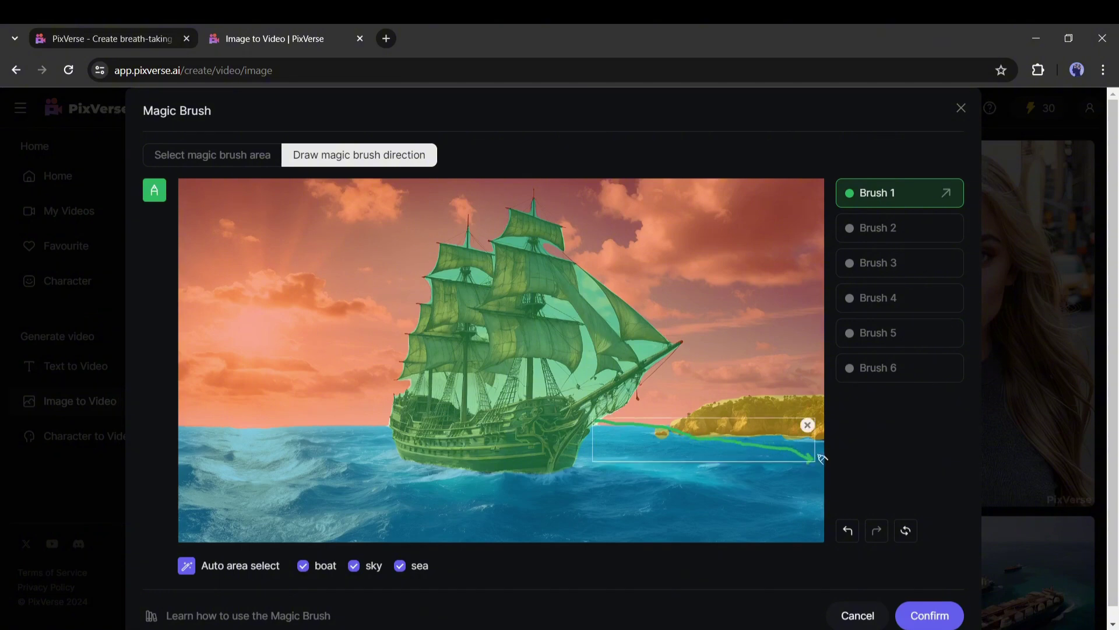
left_click(808, 426)
mouse_move(586, 461)
left_mouse_down()
mouse_move(687, 486)
mouse_move(811, 491)
left_mouse_up()
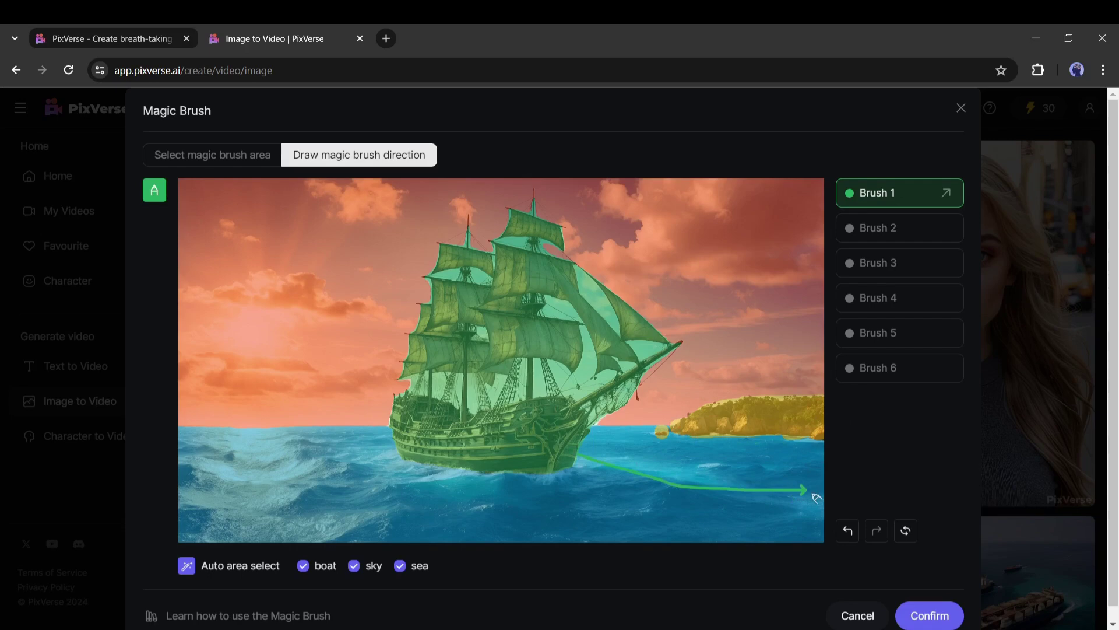
Draw arrows left for the sky, up-left for the sea, up-right for the island, then confirm
left_click(902, 227)
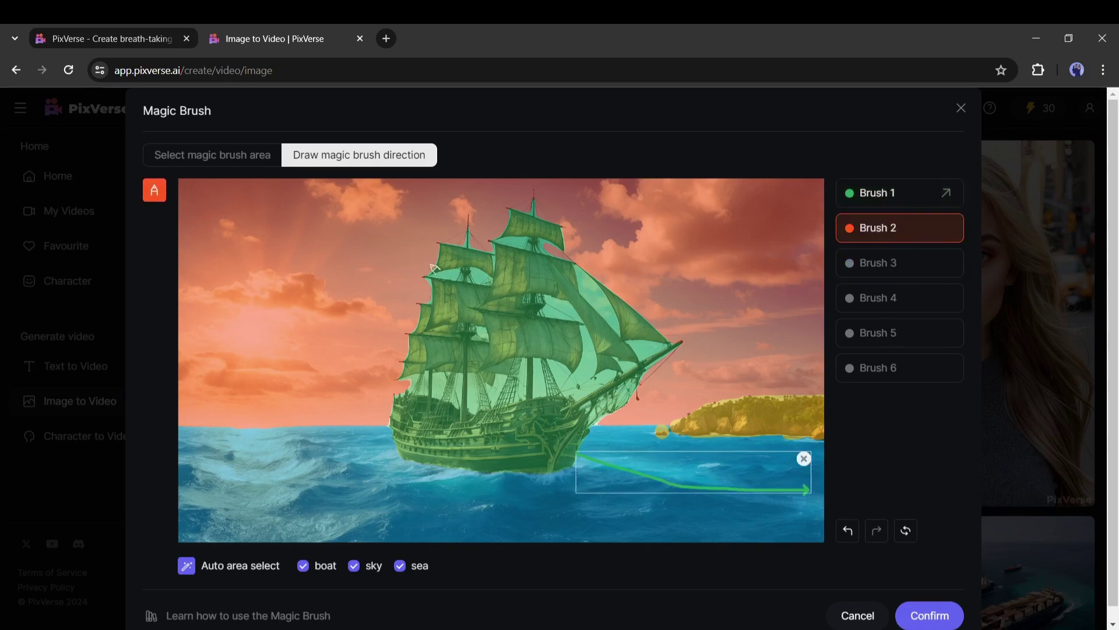
left_click_drag(408, 212, 177, 210)
left_click(921, 257)
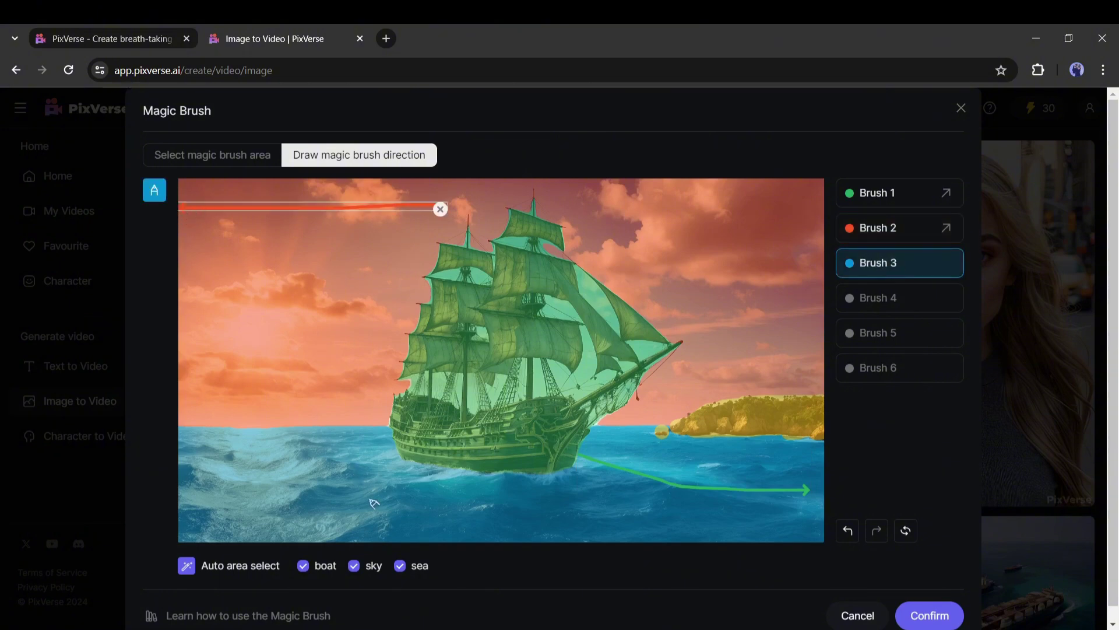
left_click_drag(348, 495, 261, 416)
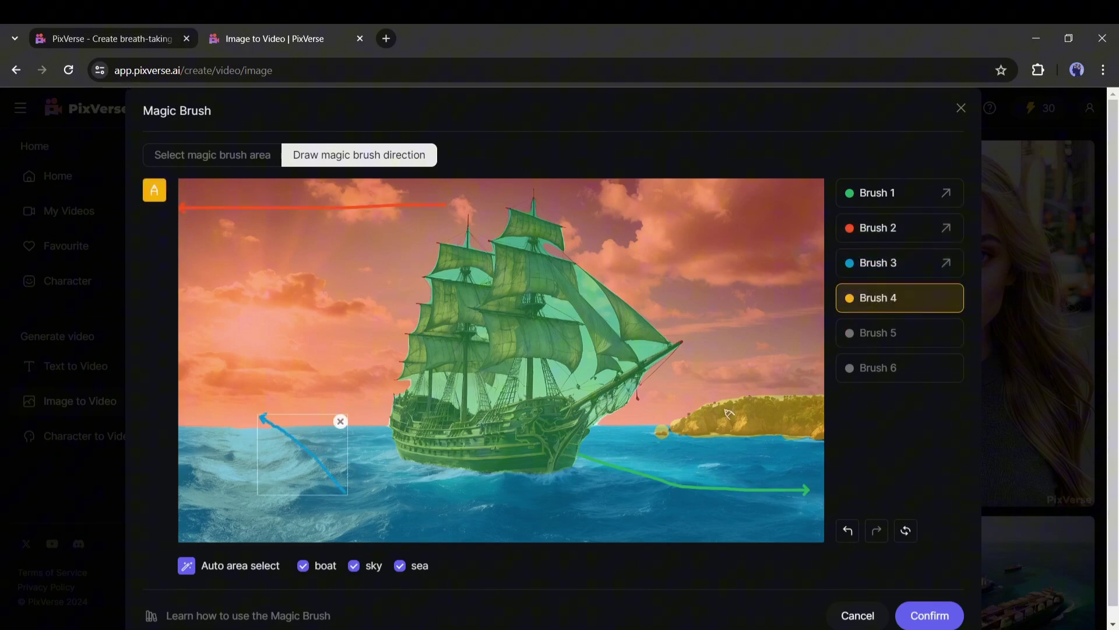
left_click_drag(727, 405, 808, 379)
scroll(933, 600, "down", 1)
left_click(933, 603)
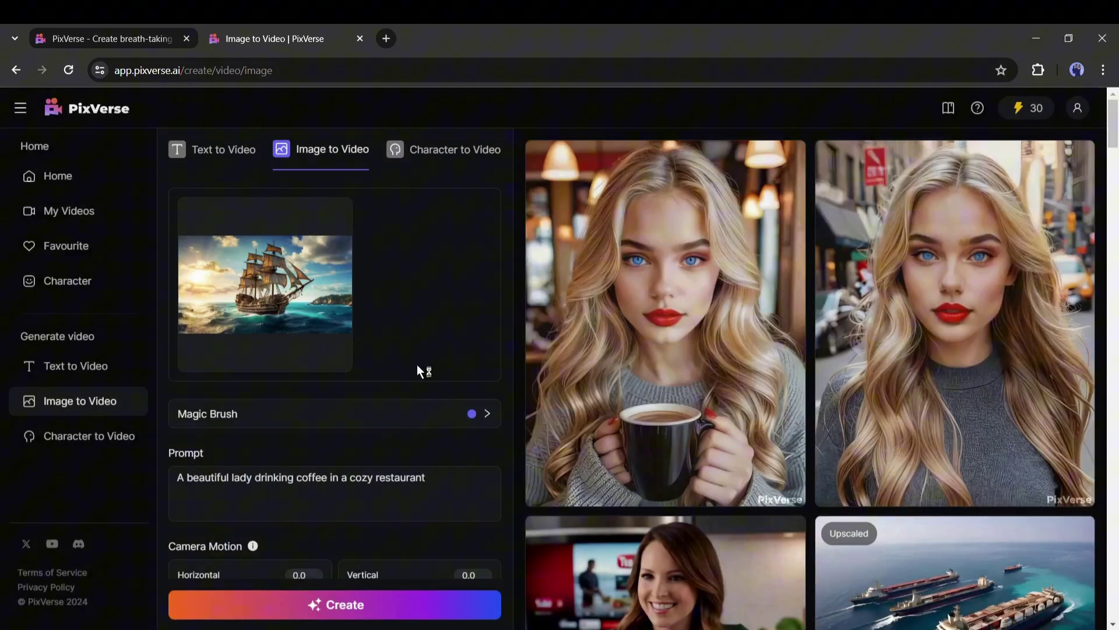
Replace the prompt with 'A pirate ship on a sea'
triple_click(291, 484)
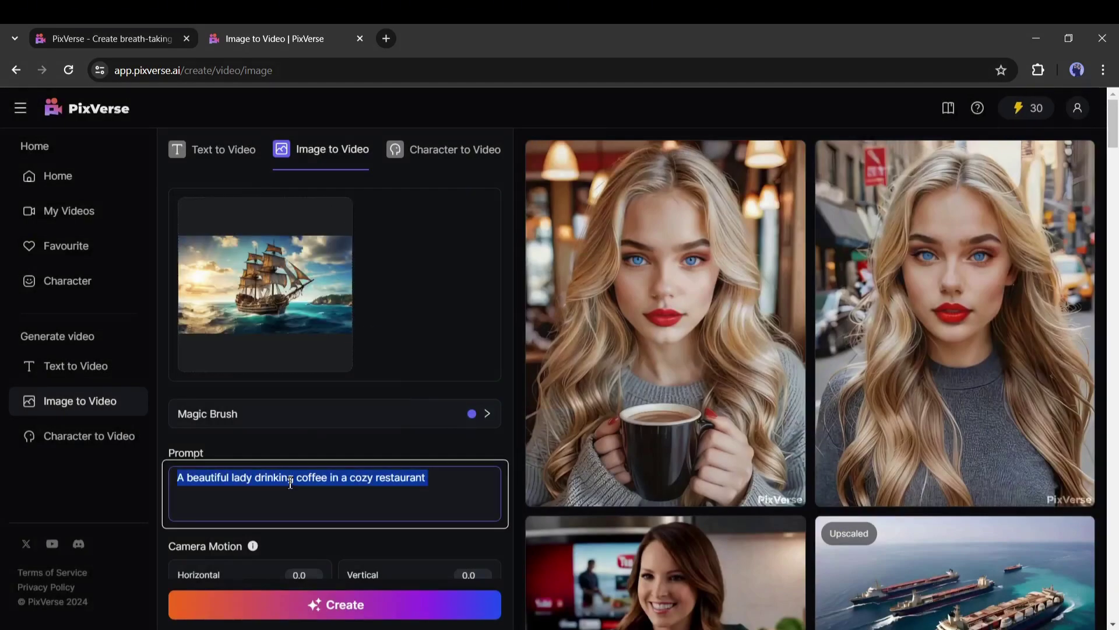
key("BackSpace")
type("A pirate ship on a sea")
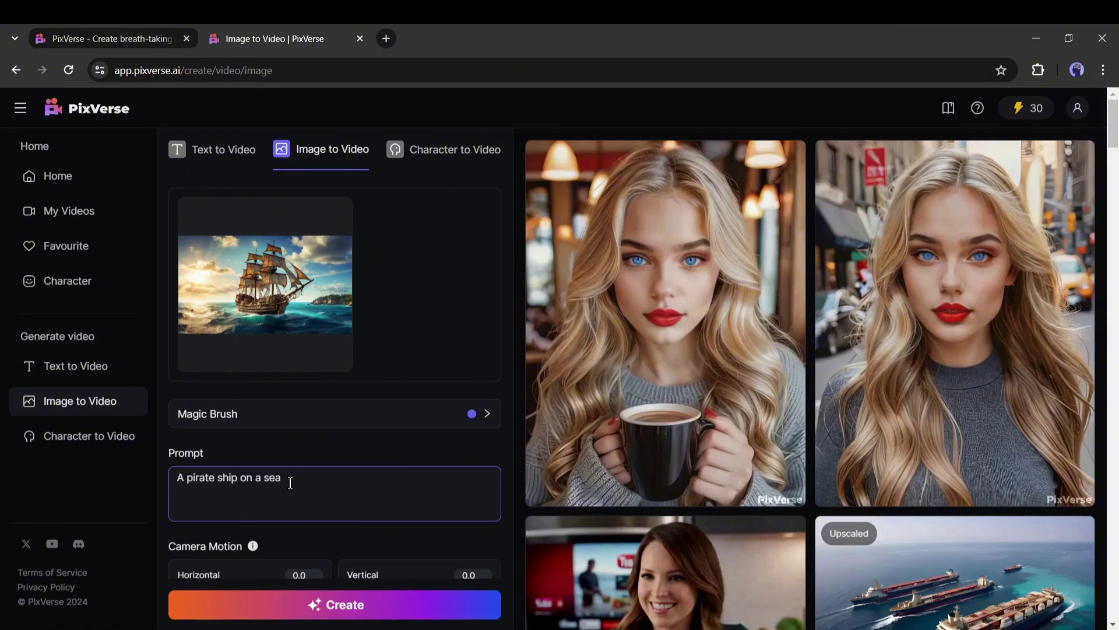
Set camera motion to horizontal 1.3, vertical -1.6, roll 3.5 and zoom 1.9
scroll(290, 482, "down", 3)
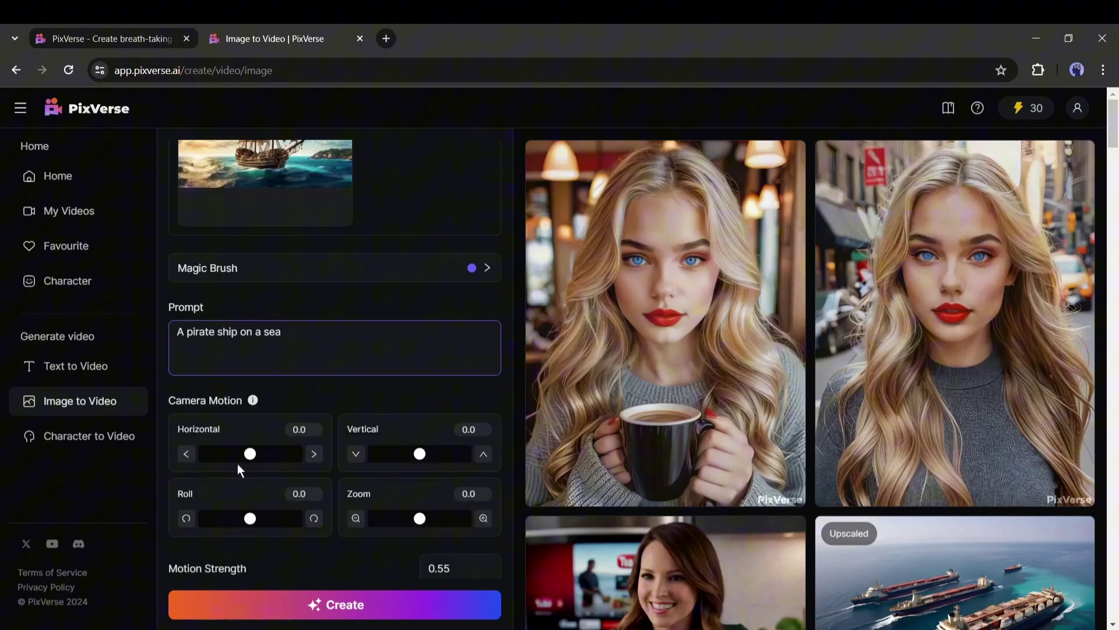
left_click_drag(252, 461, 255, 458)
left_click_drag(249, 523, 267, 525)
left_click_drag(425, 457, 416, 462)
left_click_drag(425, 525, 431, 526)
Raise Motion Strength to 0.80
scroll(446, 422, "down", 3)
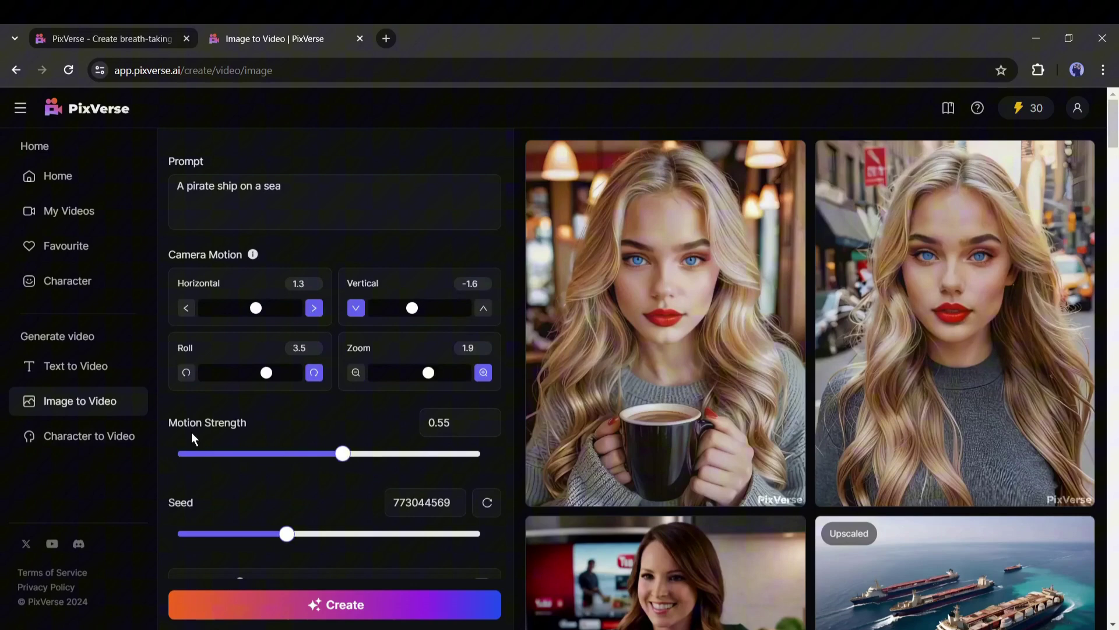
left_click_drag(172, 418, 253, 424)
left_click(216, 424)
left_click_drag(348, 462, 423, 467)
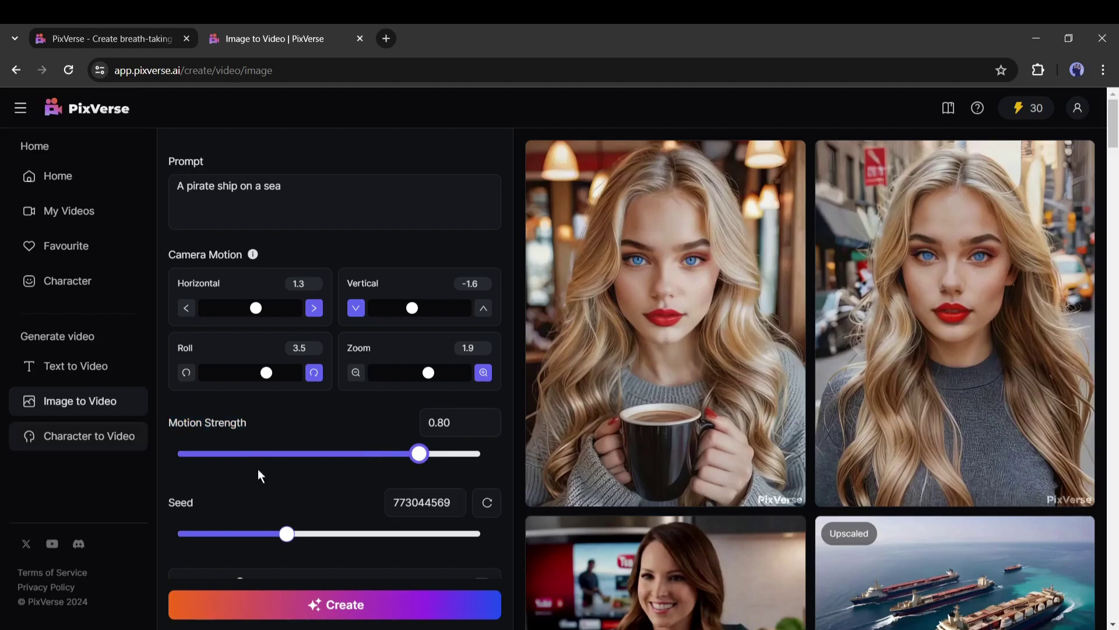
Toggle HD Quality on, then switch it back off
scroll(321, 477, "down", 1)
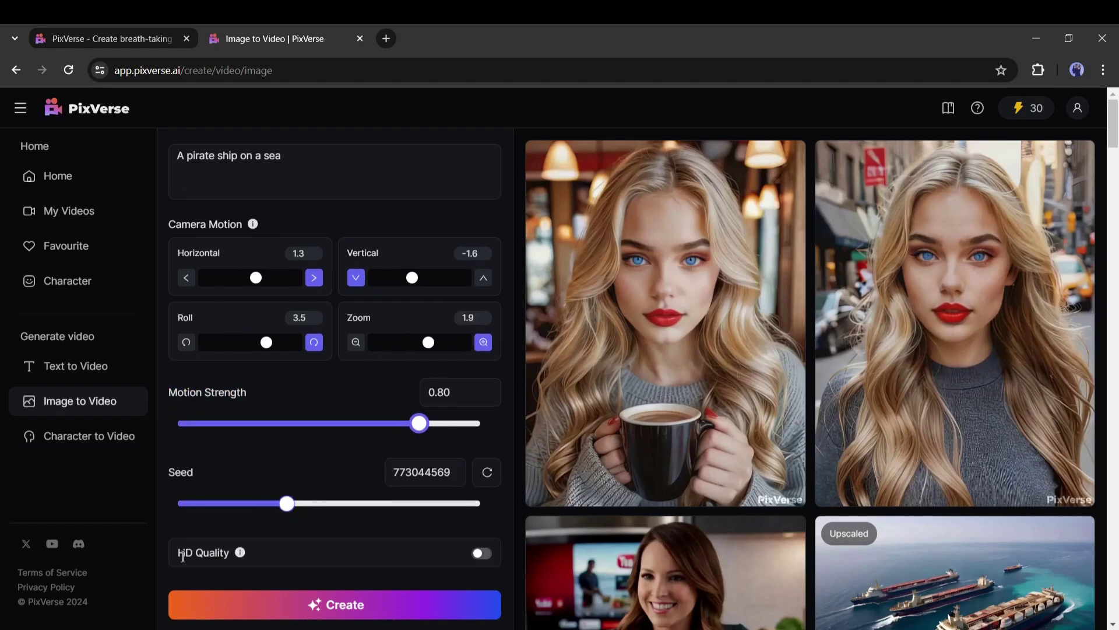
mouse_move(240, 553)
left_click(481, 553)
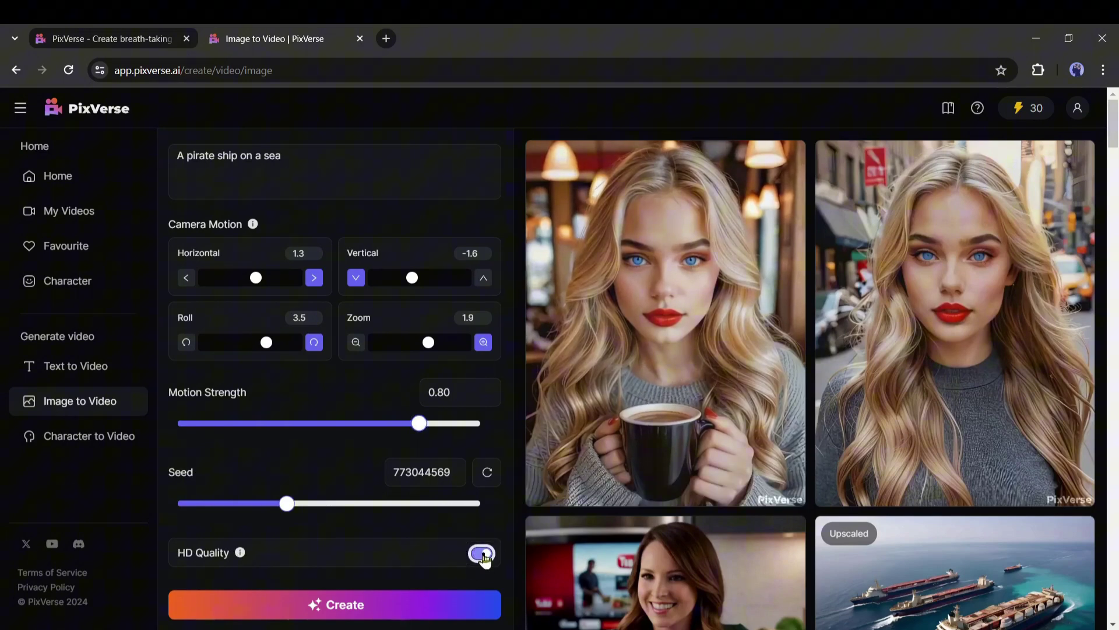
left_click(482, 555)
mouse_move(245, 559)
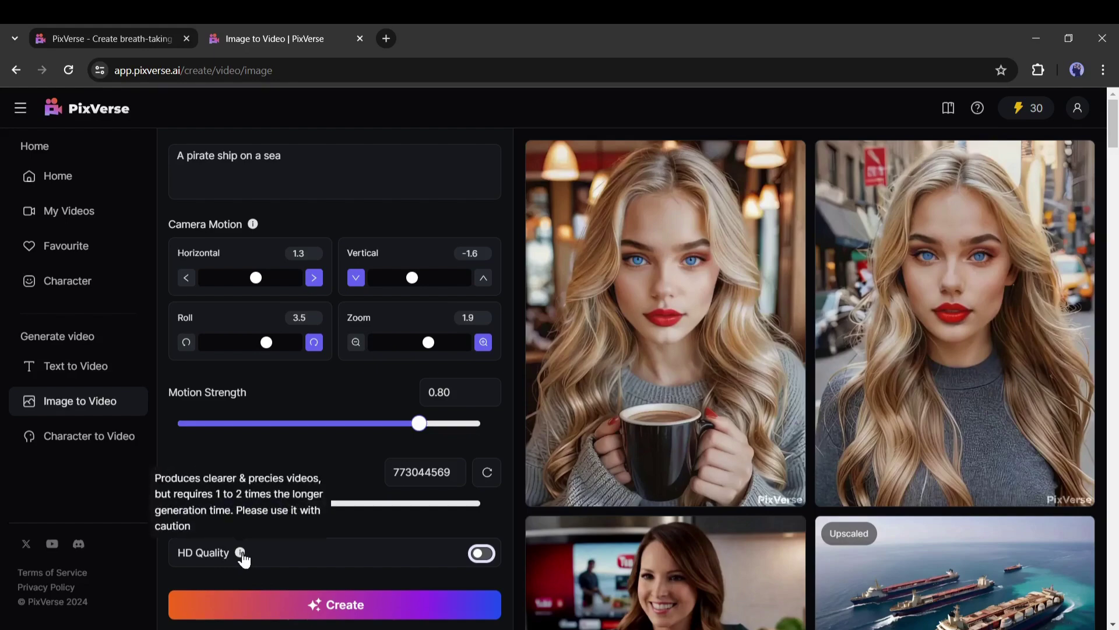
Generate the 4-second pirate-ship video and open its gallery card to watch it
left_click(343, 612)
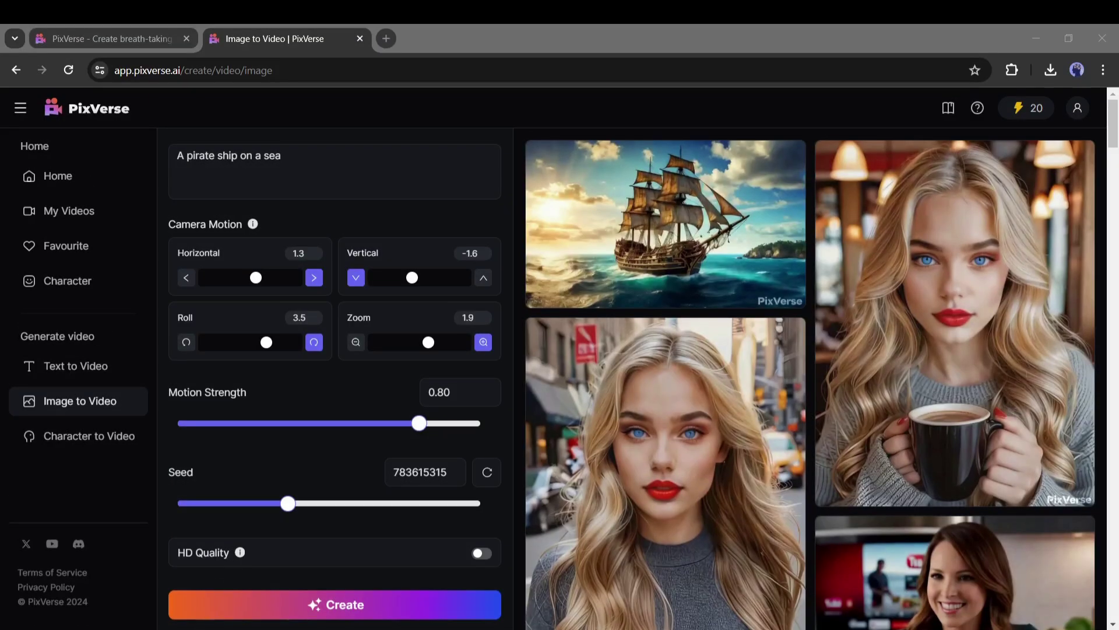
mouse_move(705, 215)
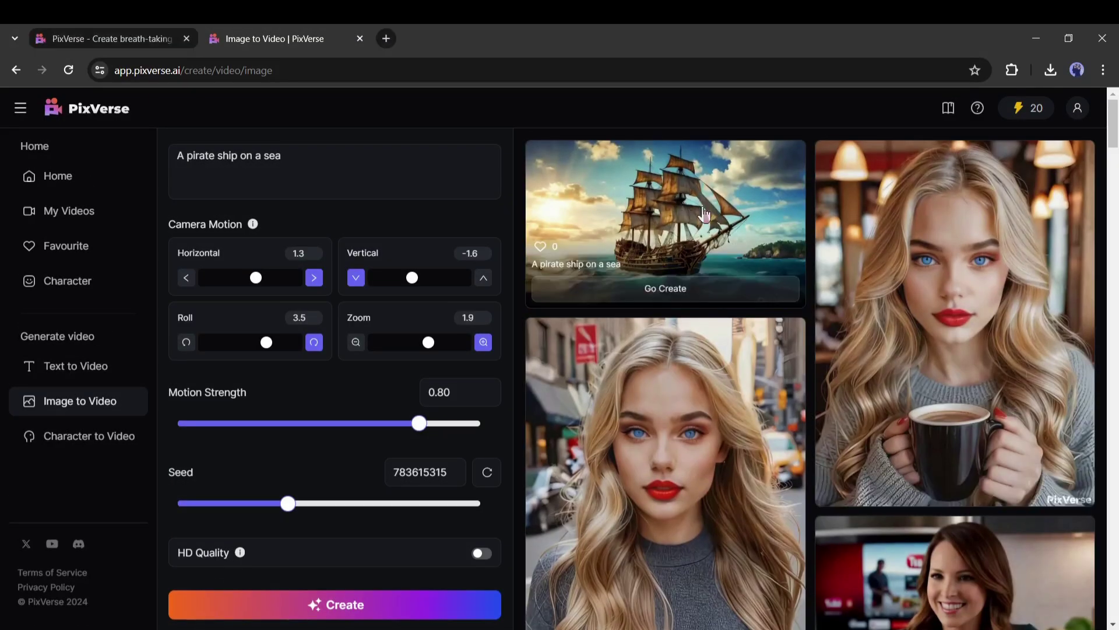
left_click(654, 233)
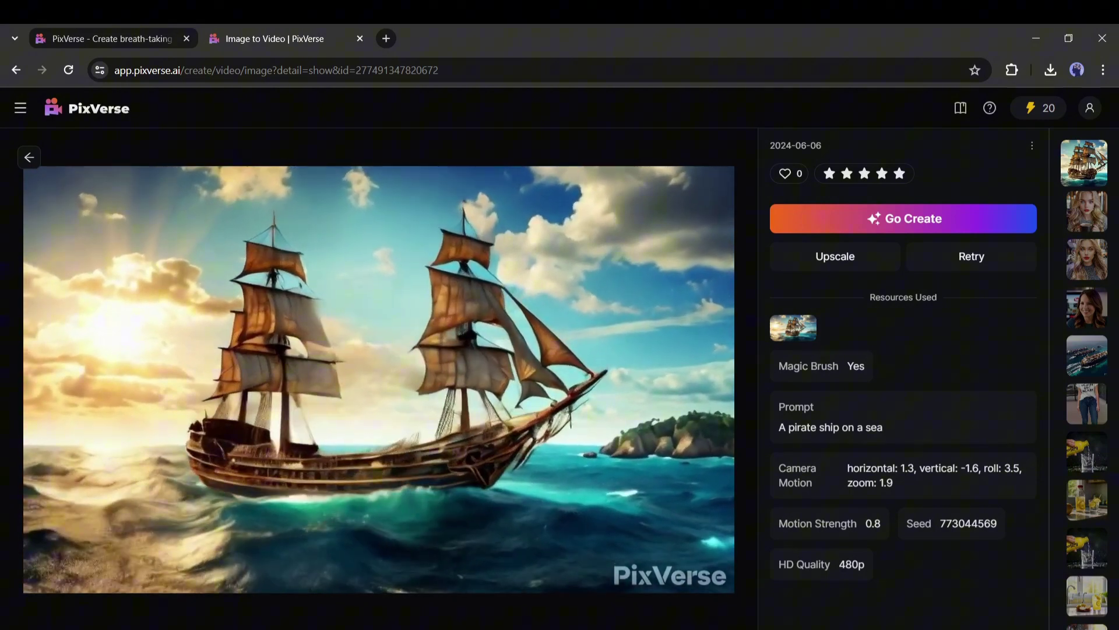
mouse_move(537, 307)
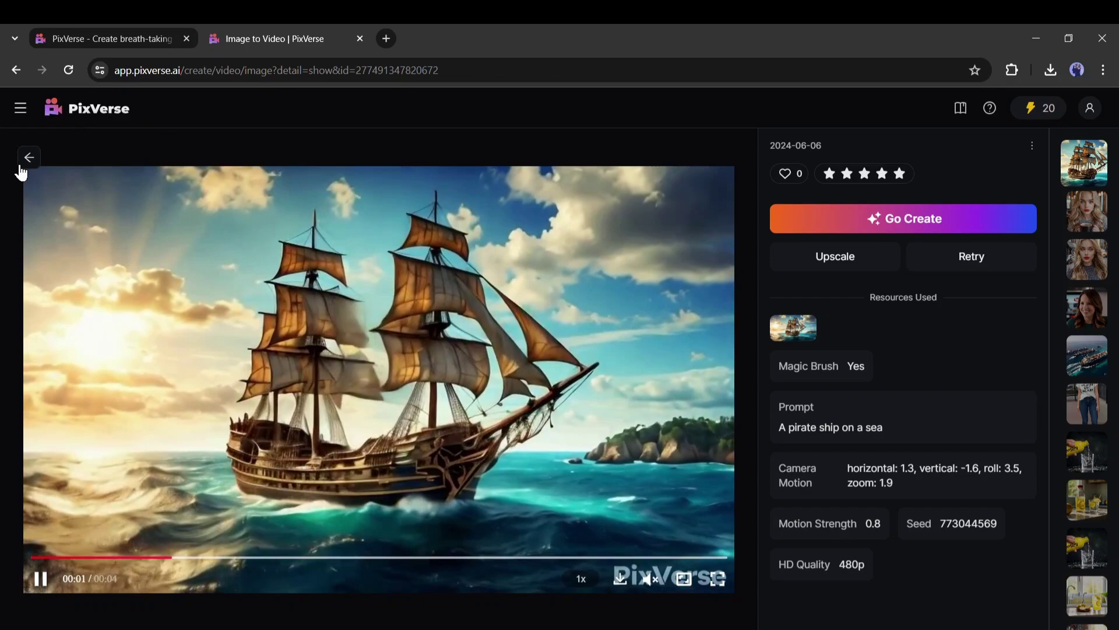
left_click(26, 158)
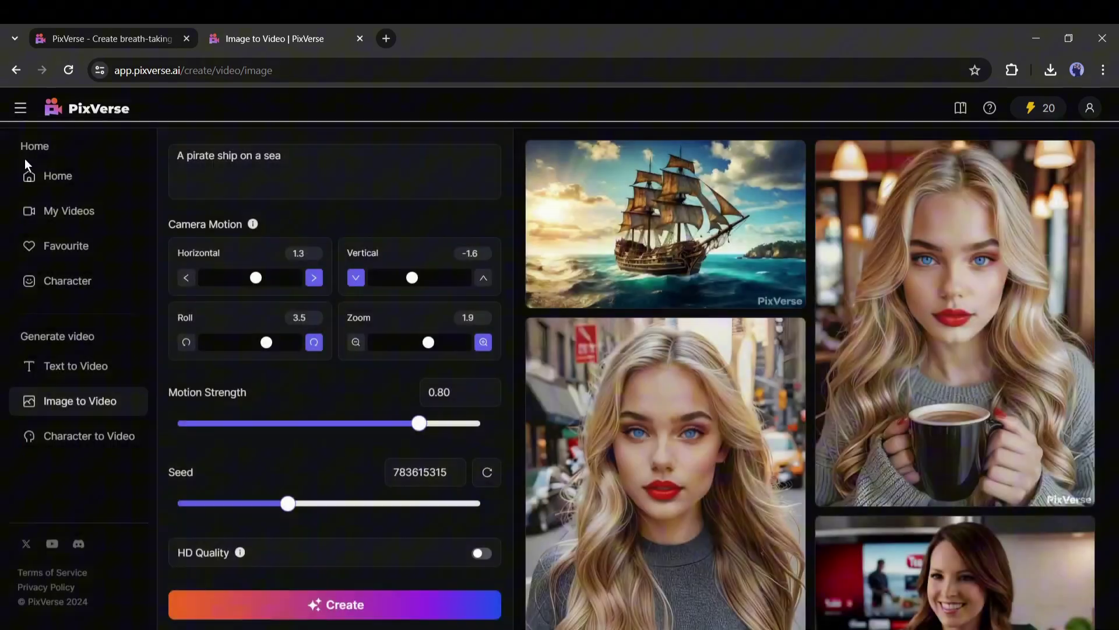